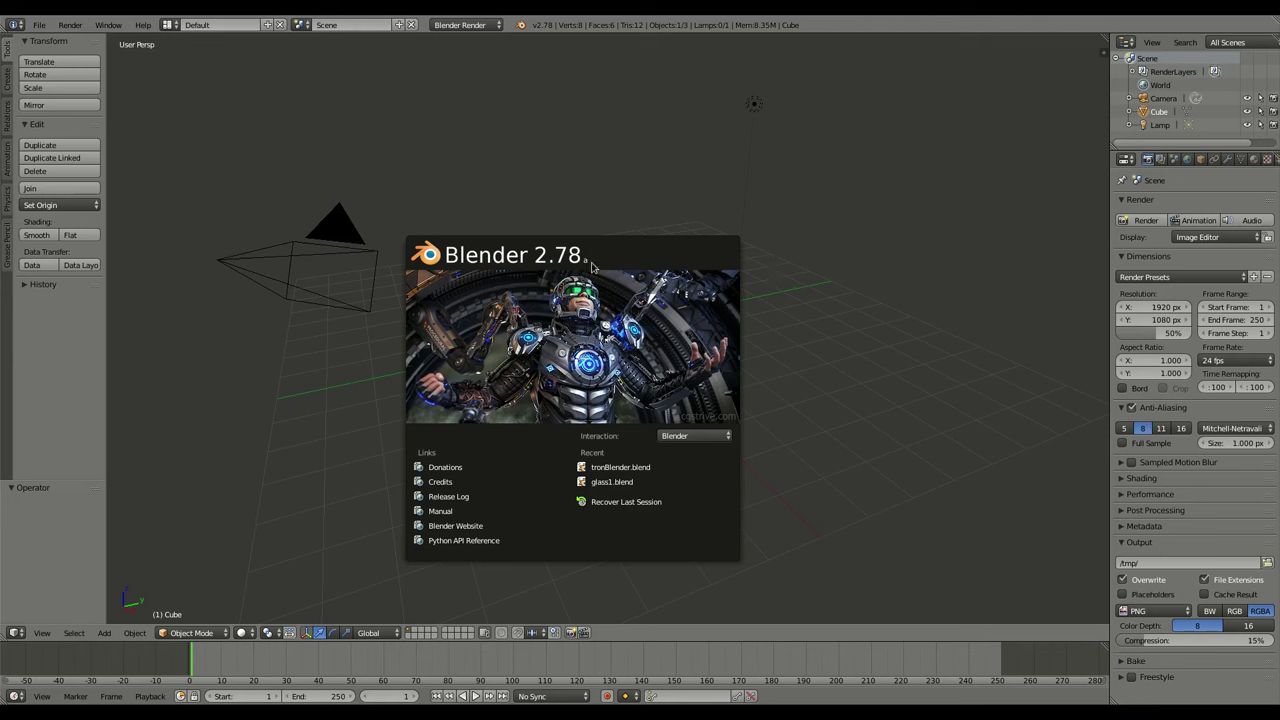
Step: Align the camera to the front view and take a test render
left_click(594, 266)
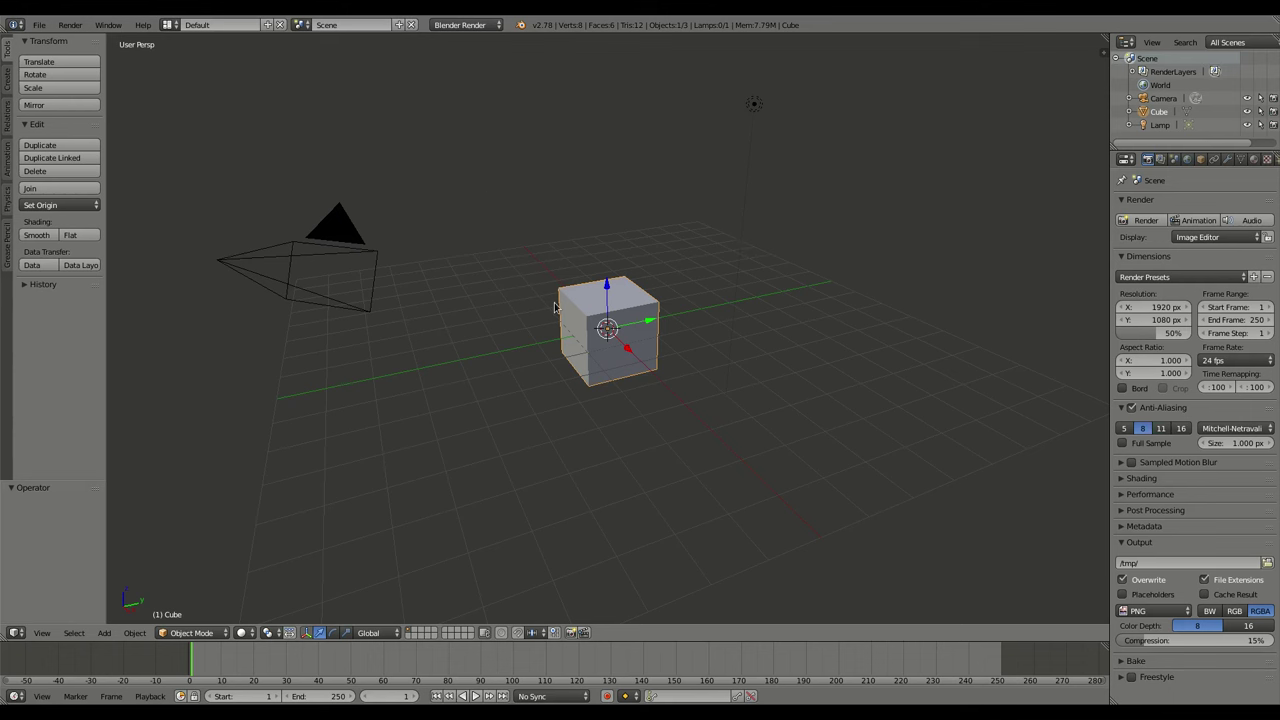
key("KP_1")
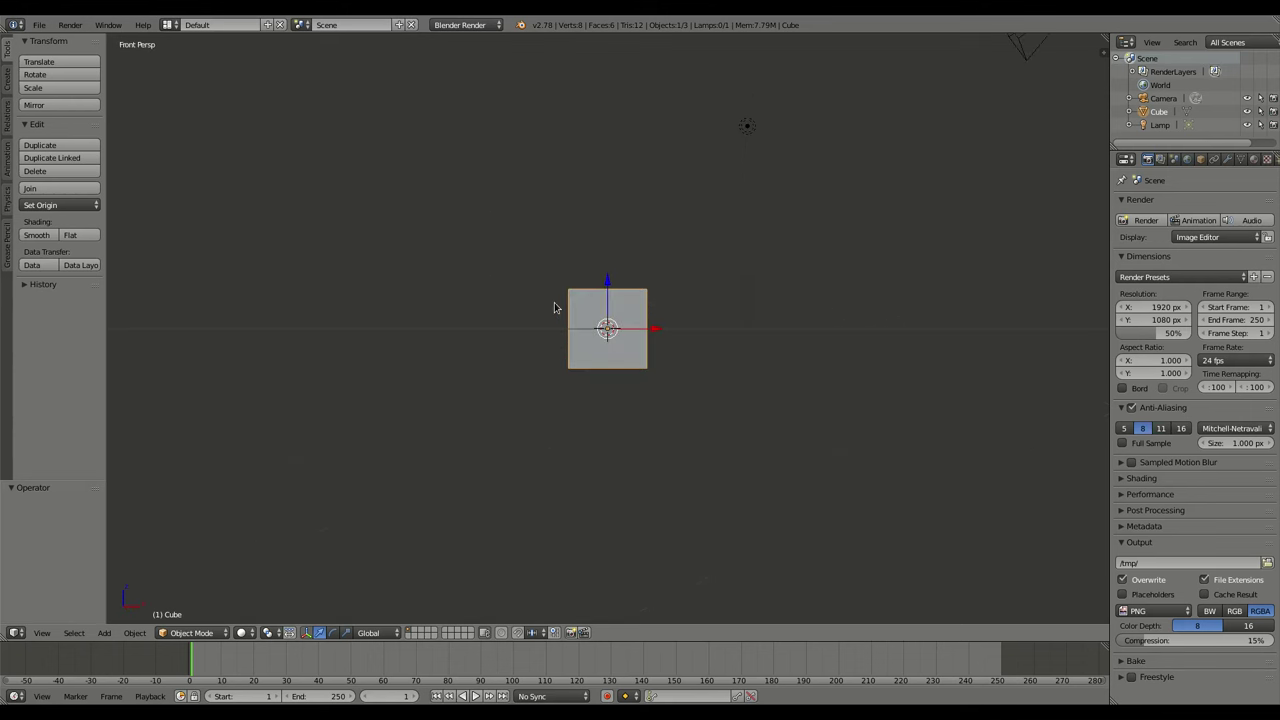
key("ctrl+alt+KP_0")
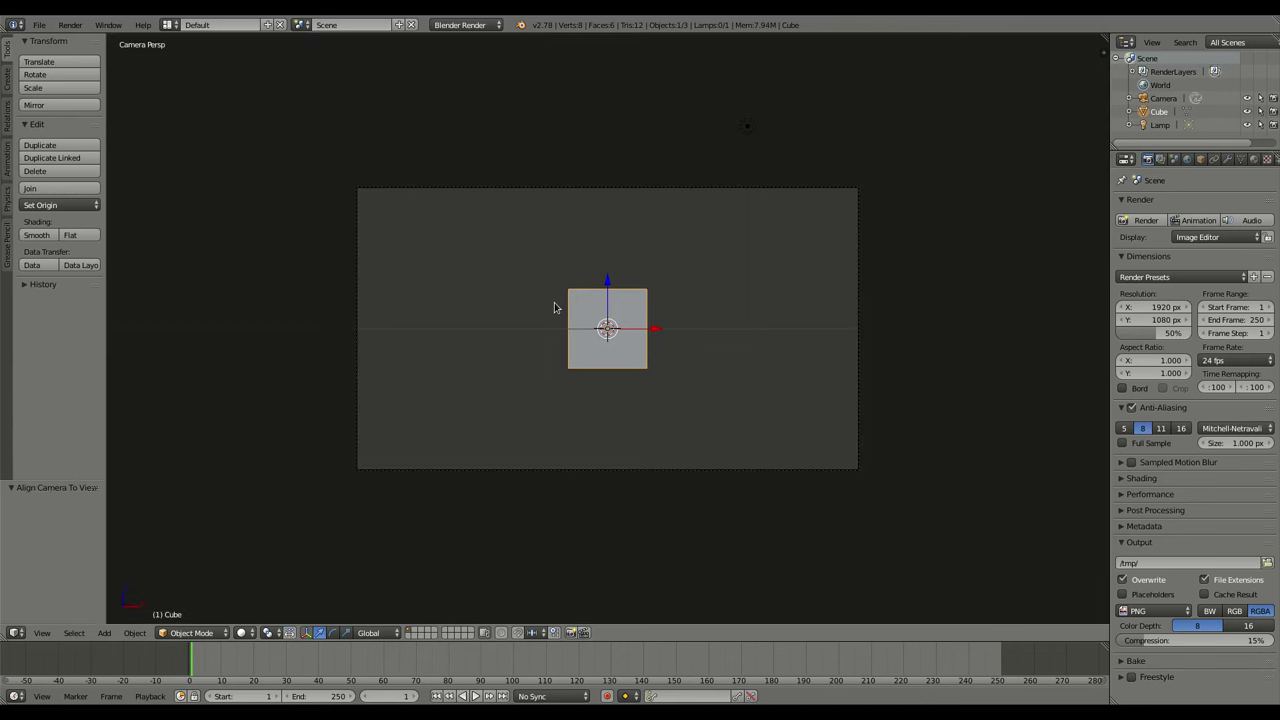
key("F12")
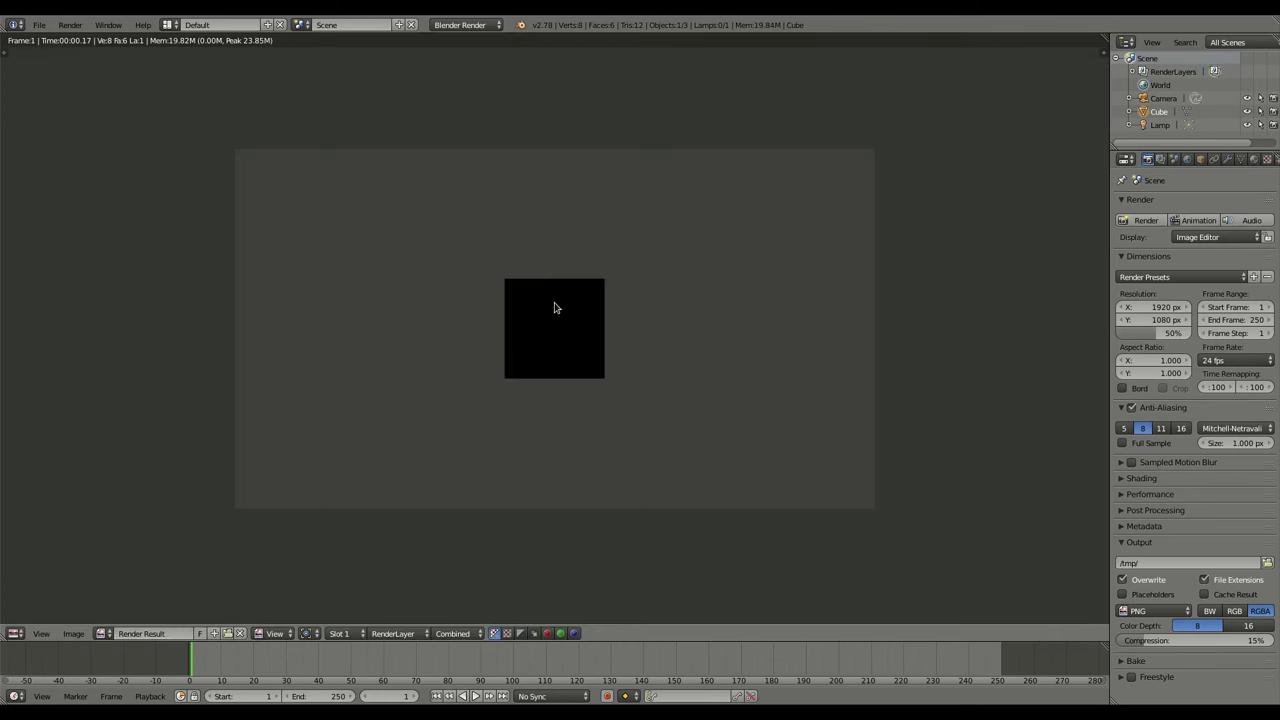
key("Escape")
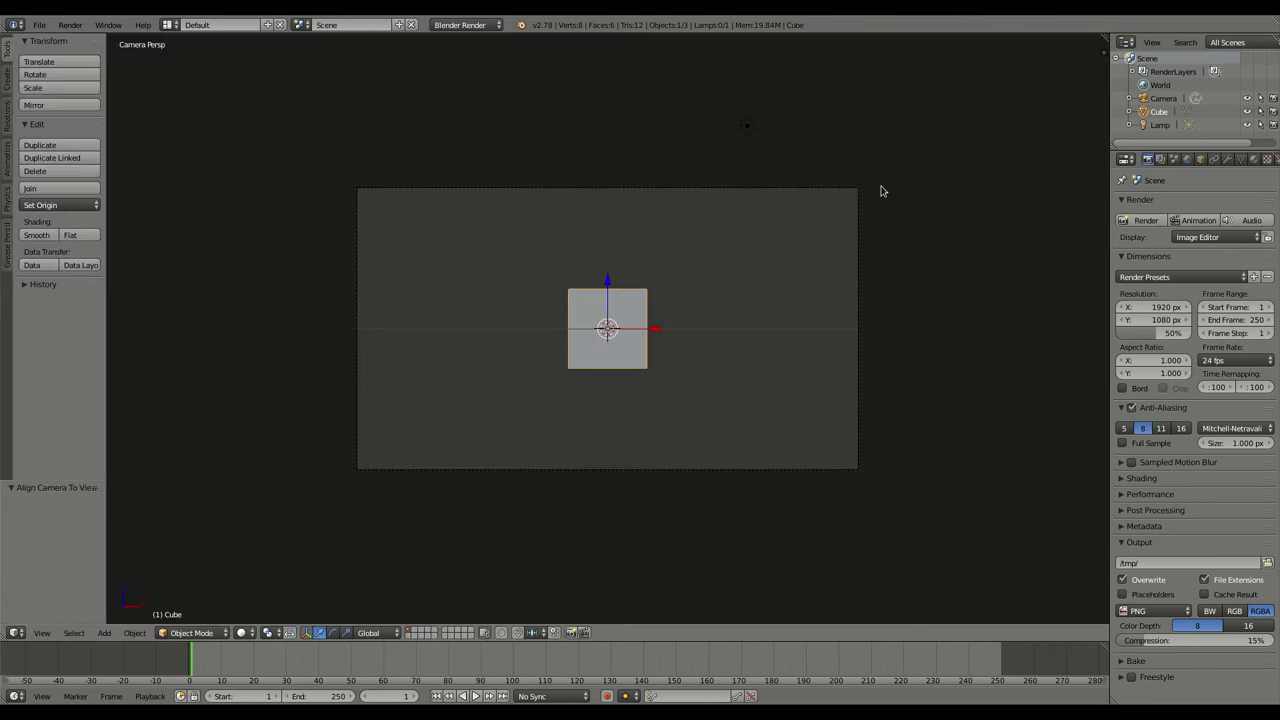
Step: Turn on world Ambient Occlusion with Multiply blending plus Environment Lighting, then re-render
left_click(1187, 159)
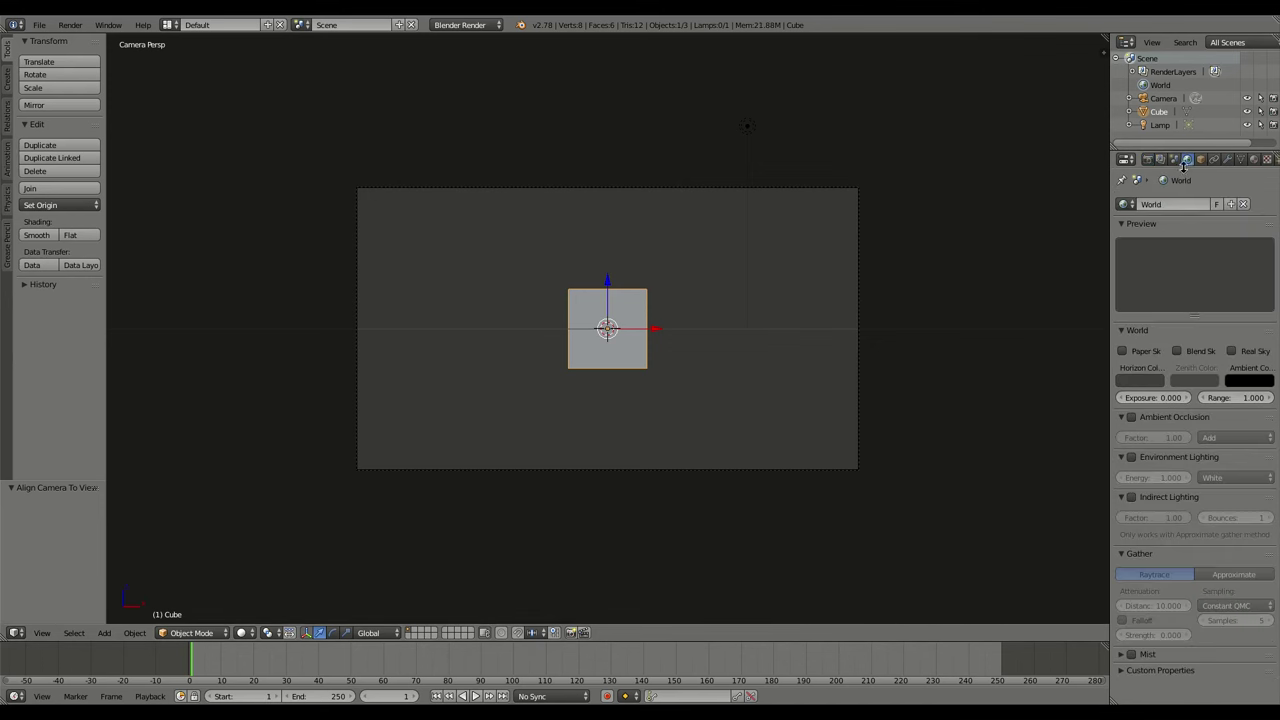
left_click(1131, 417)
left_click(1236, 437)
left_click(1228, 423)
left_click(1131, 457)
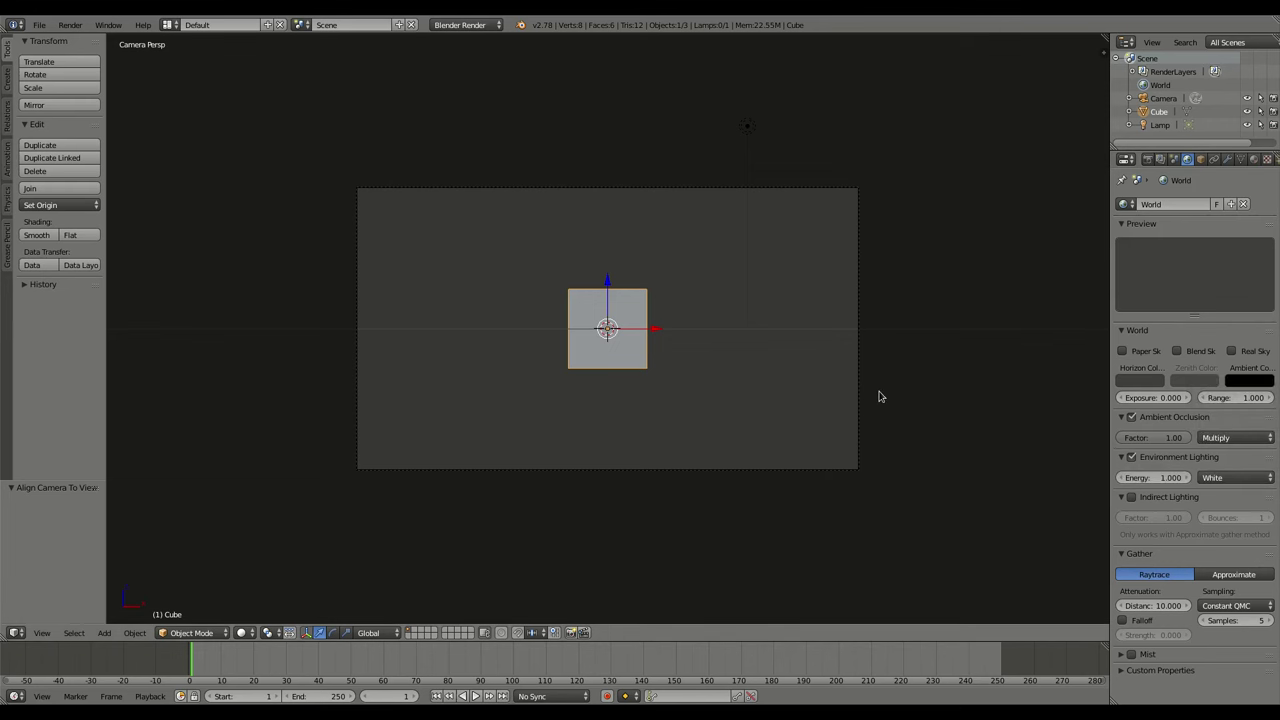
key("F12")
key("Escape")
Step: Delete the default cube and add a Suzanne monkey through the 'monk' operator search
key("x")
left_click(664, 380)
key("space")
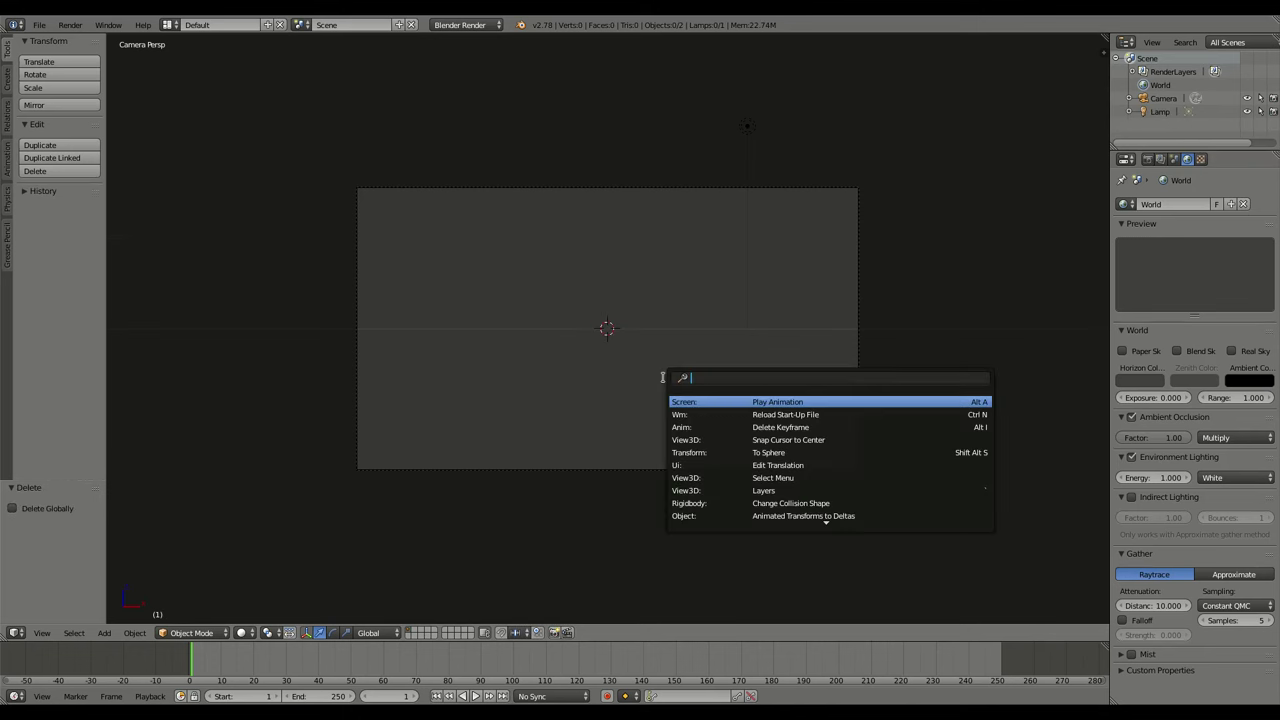
type("mo")
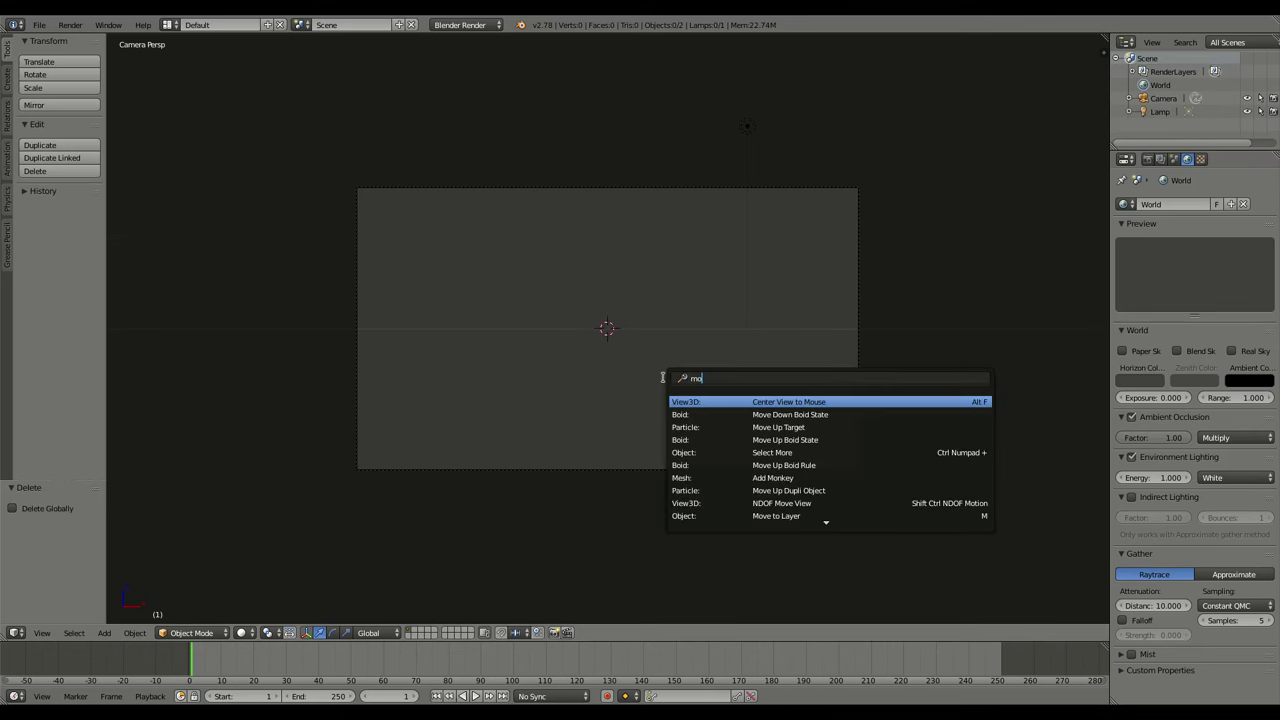
type("nk")
key("Return")
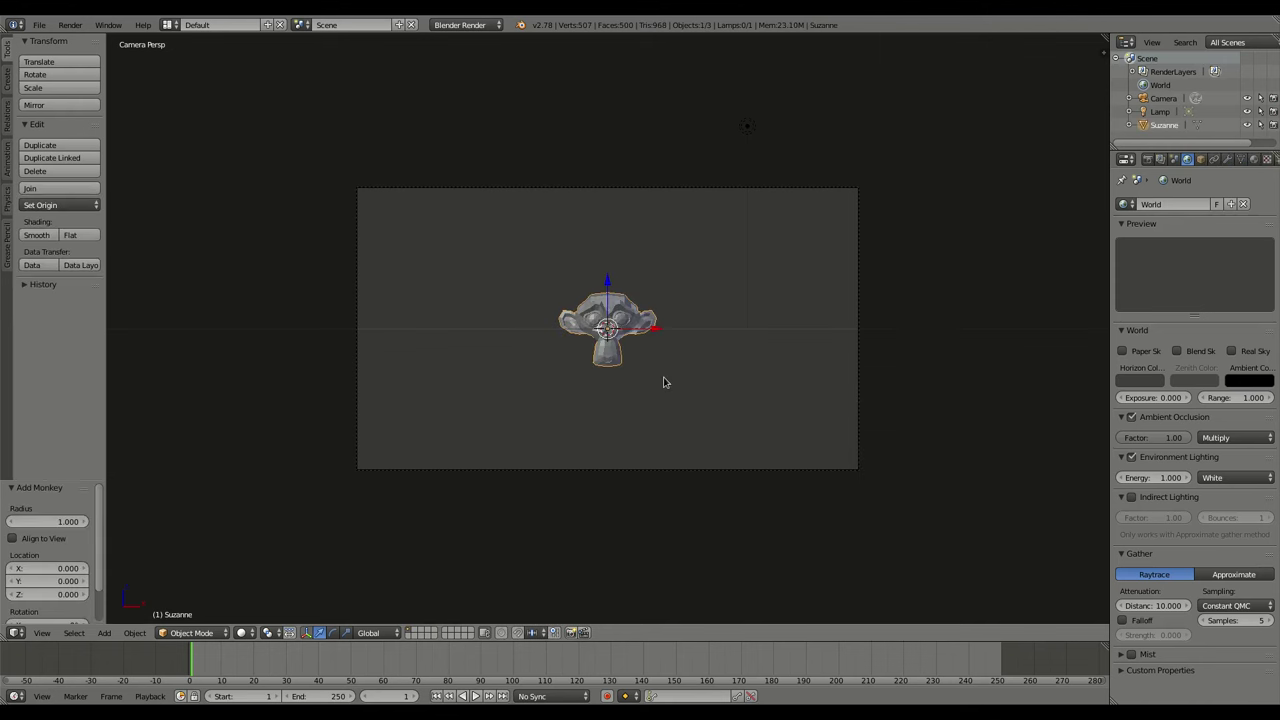
Step: Shade the monkey smooth, add a Subdivision Surface modifier, and render it
left_click(36, 234)
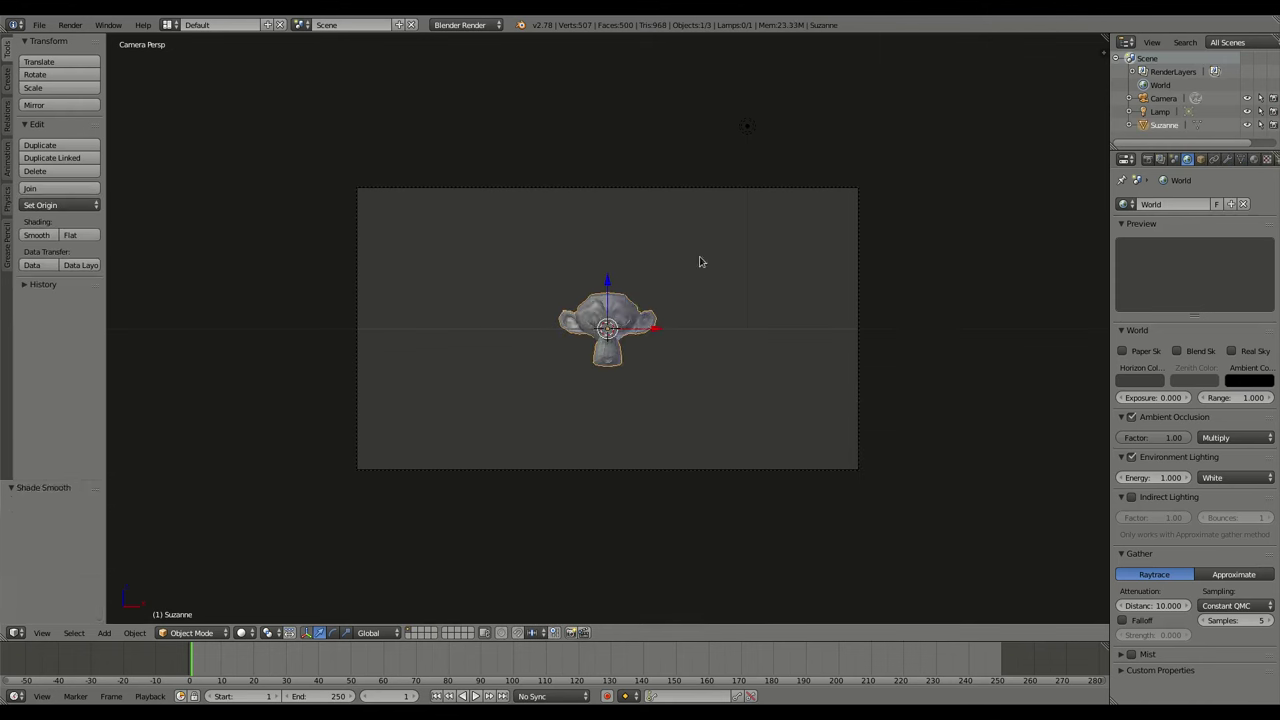
left_click(1226, 160)
left_click(1190, 204)
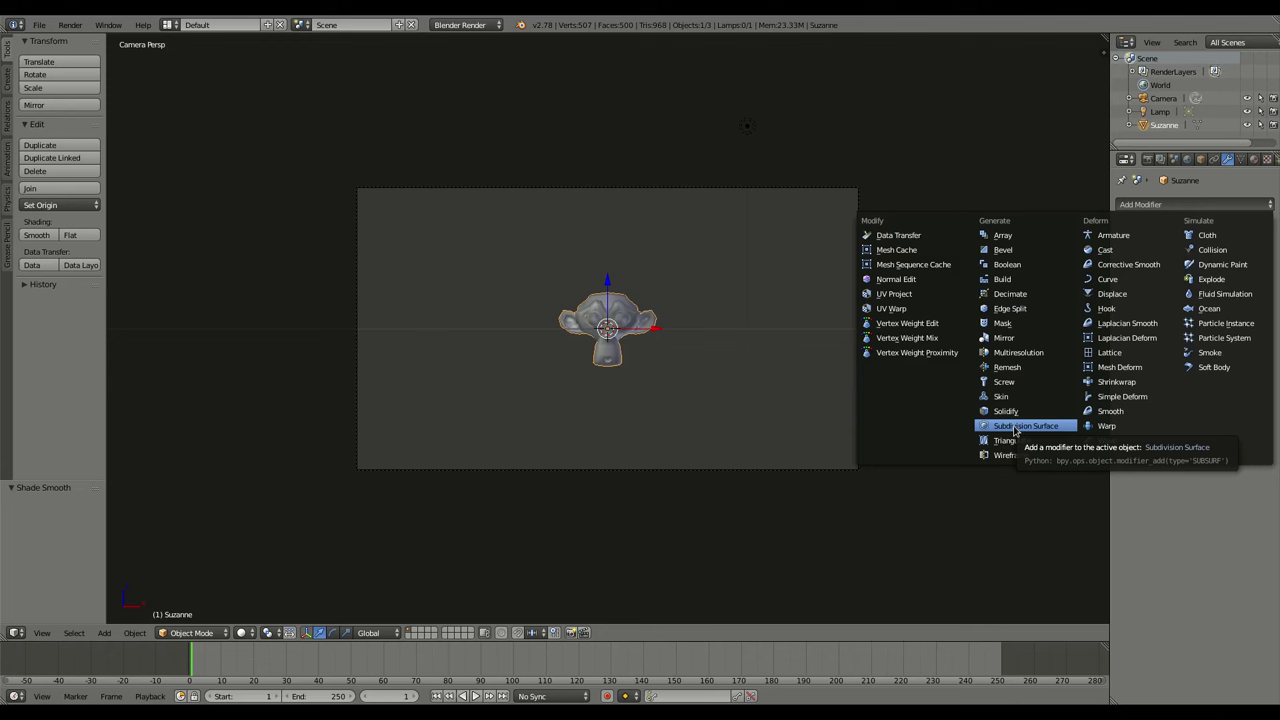
left_click(1016, 428)
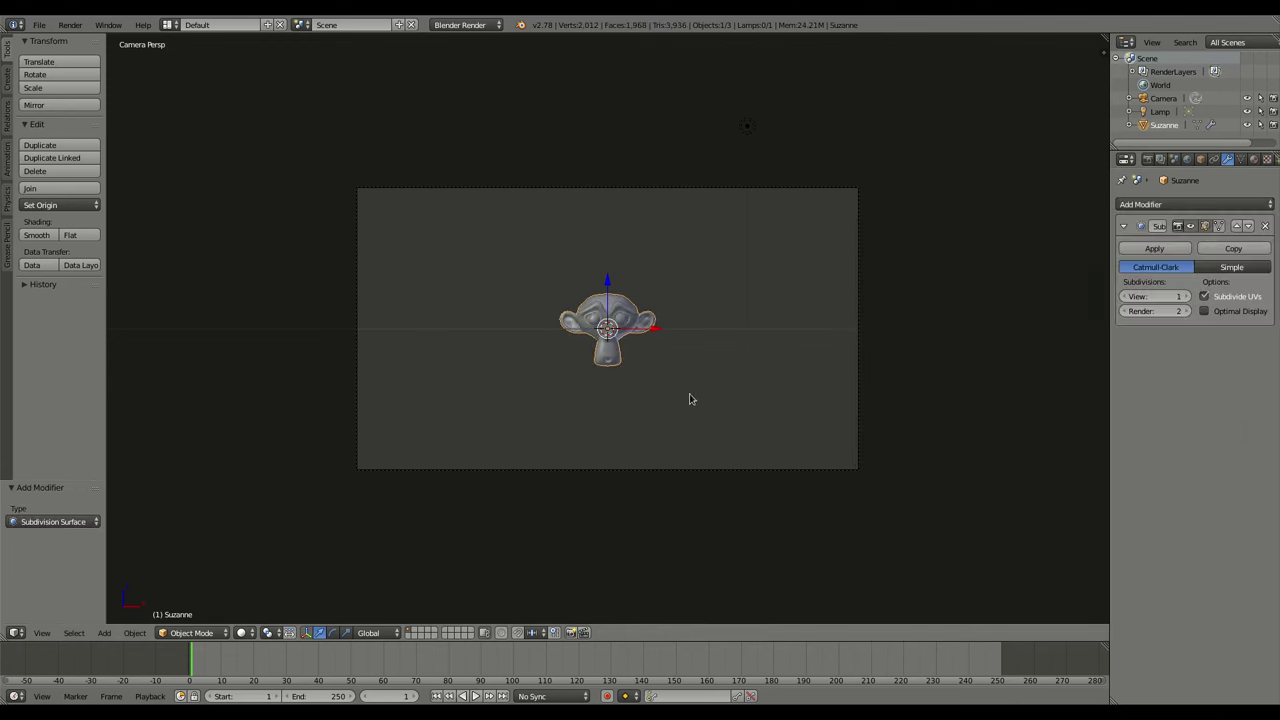
key("F12")
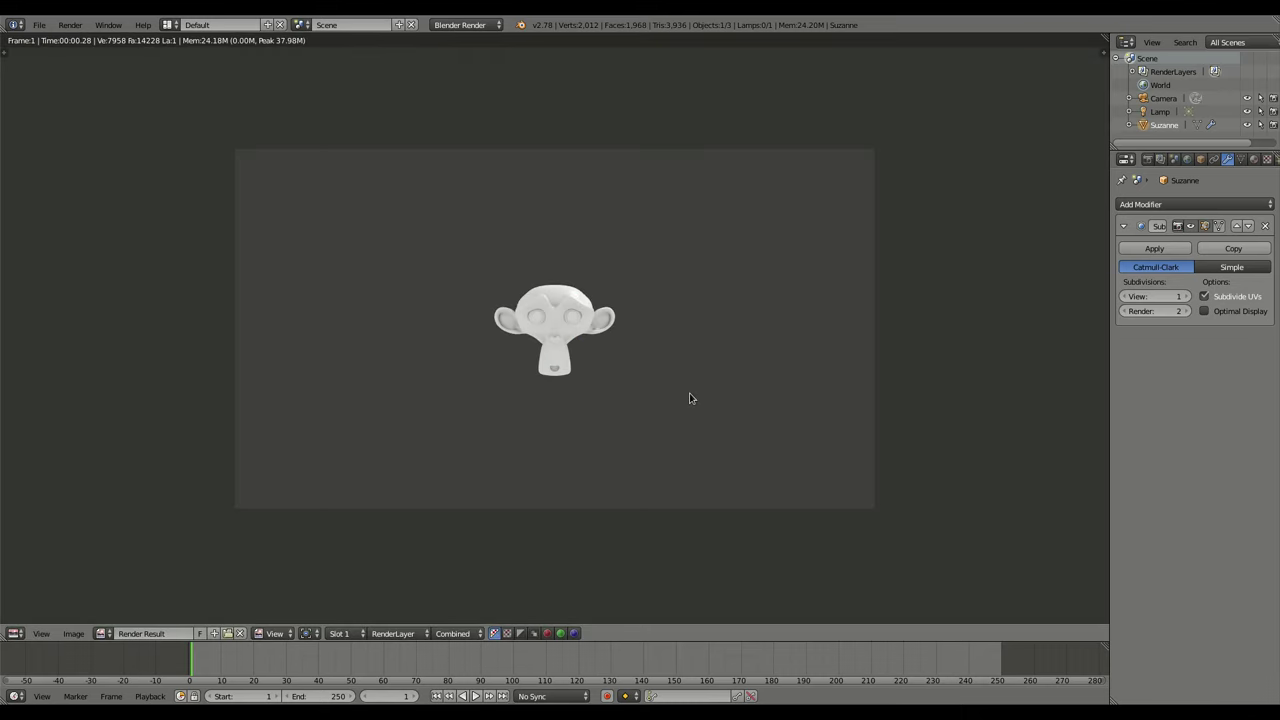
Step: Create a new material for Suzanne with a magenta diffuse colour, then re-render
left_click(1254, 159)
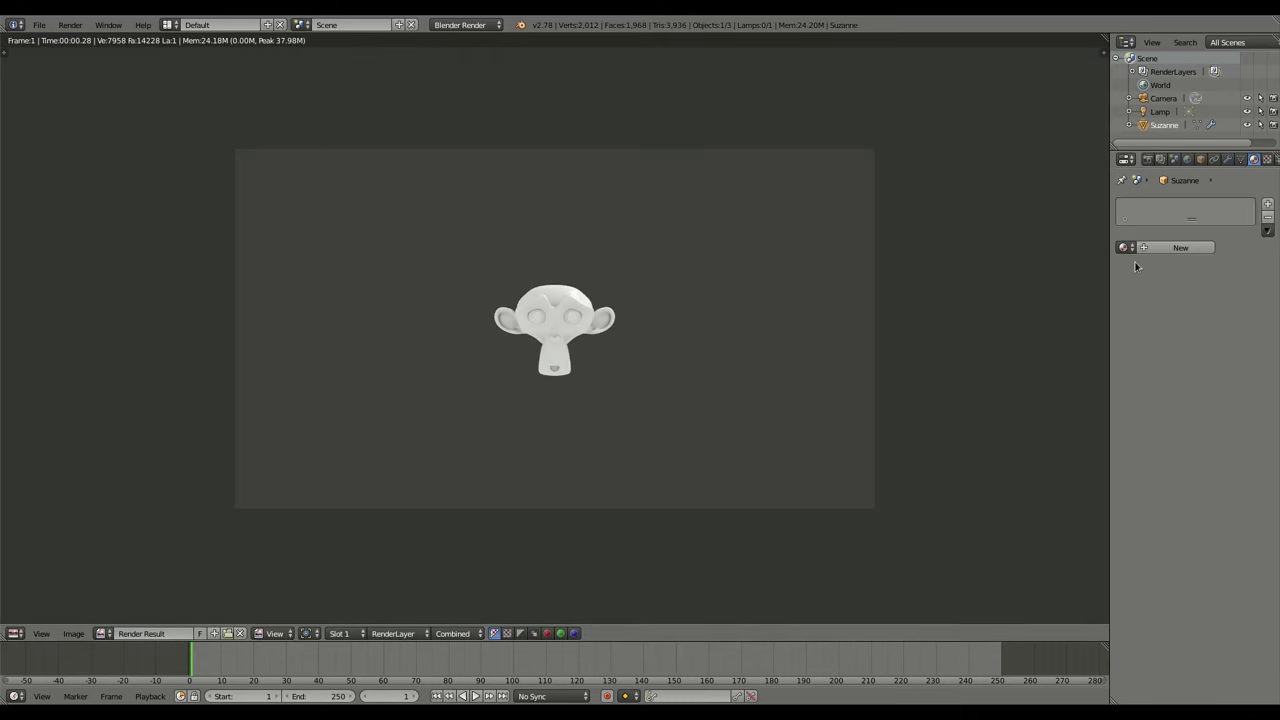
left_click(1160, 248)
left_click(1148, 411)
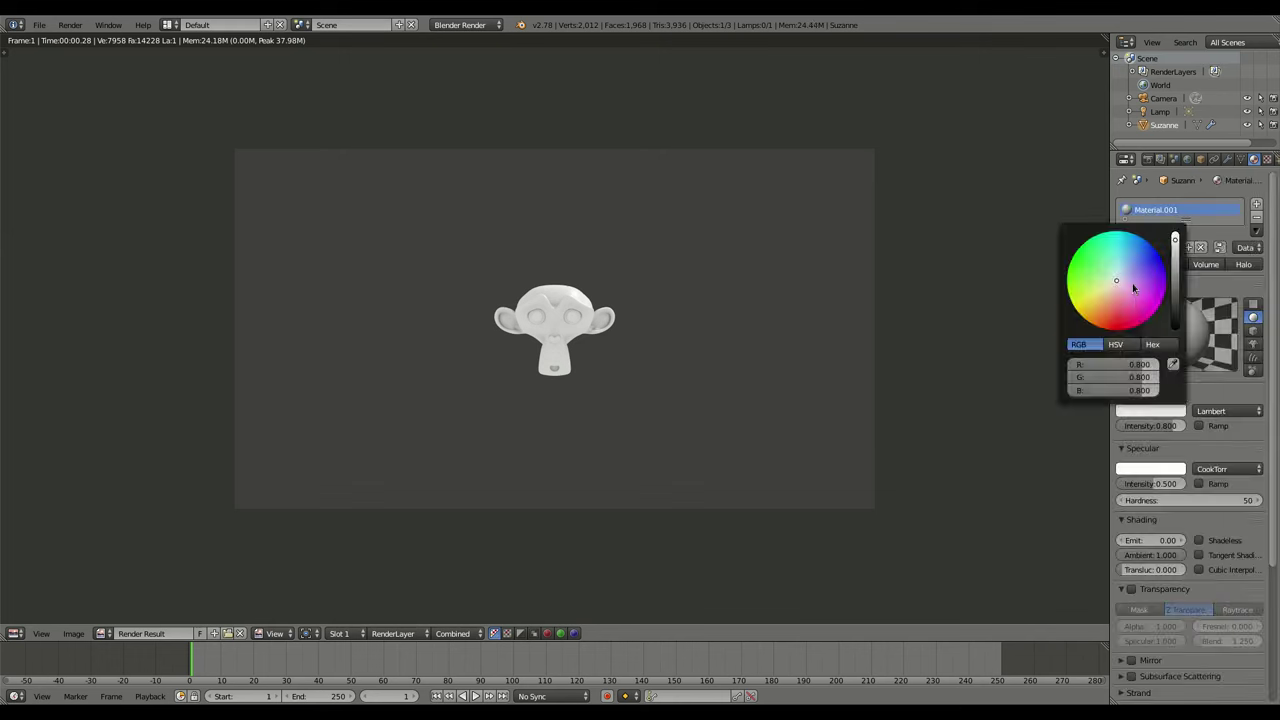
left_click_drag(1140, 377, 1090, 377)
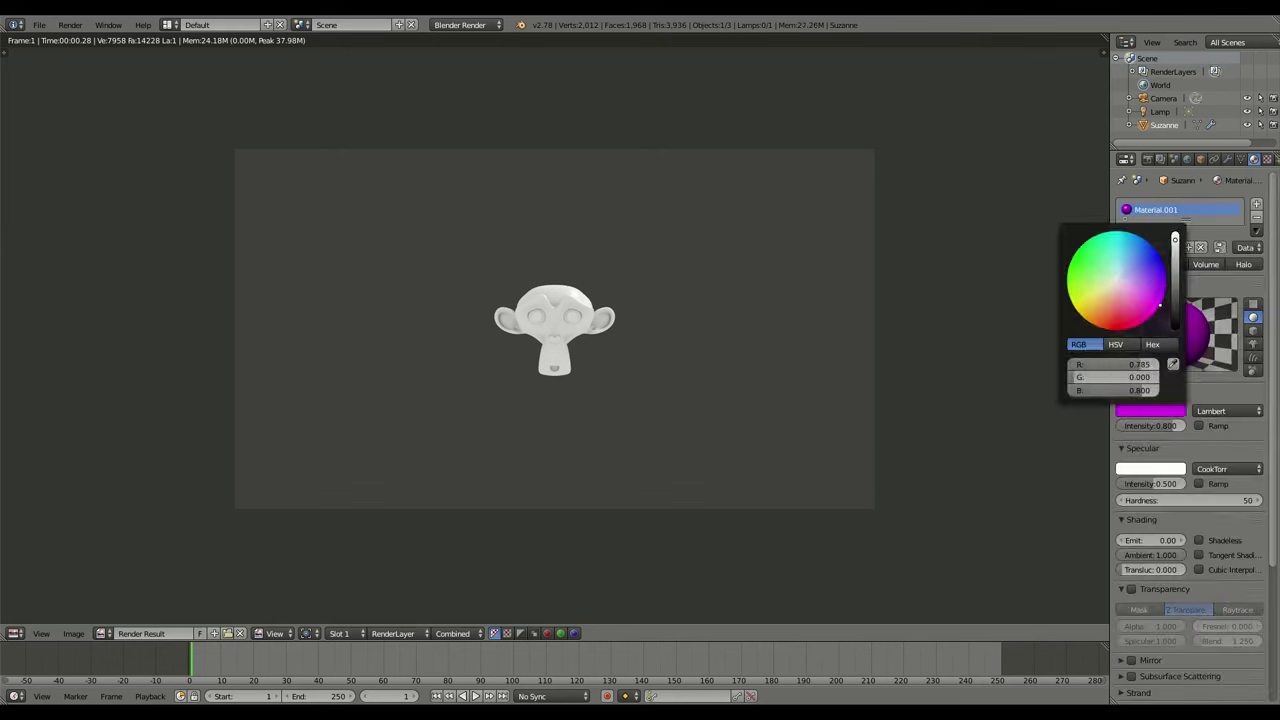
key("F12")
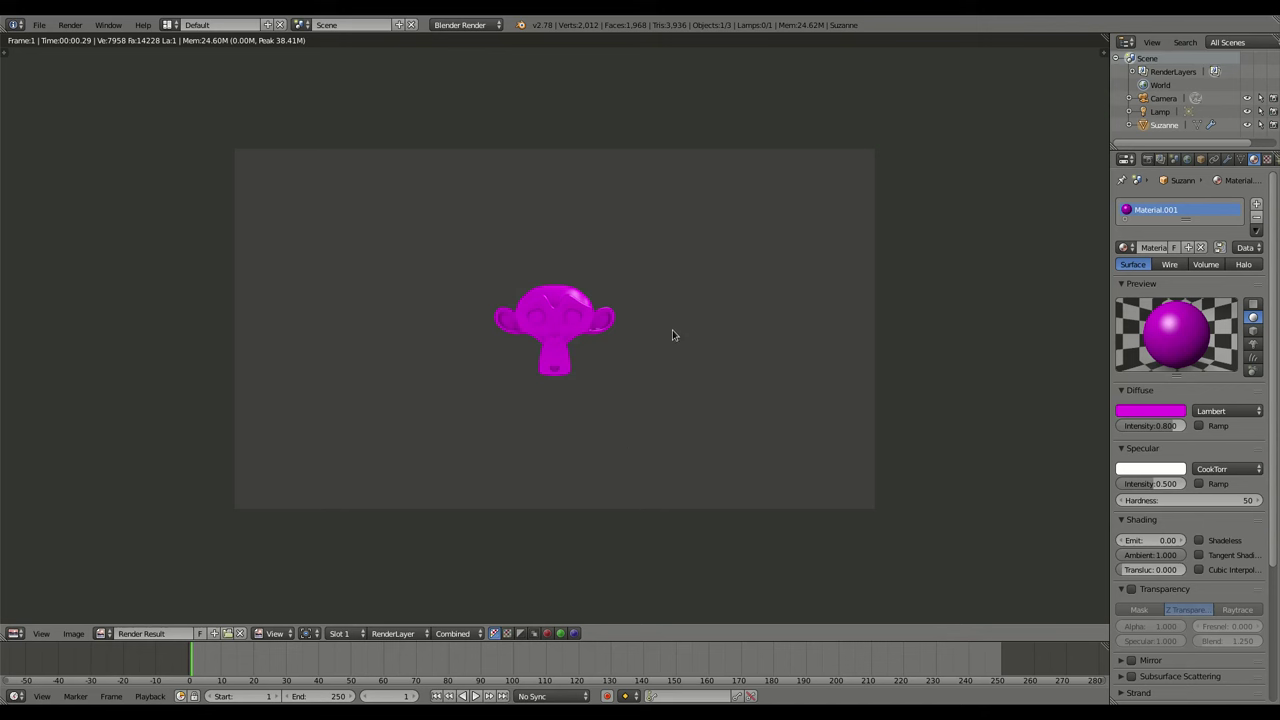
Step: Keep Blender Render as the engine and set the Shading alpha mode to Transparent
left_click(1188, 160)
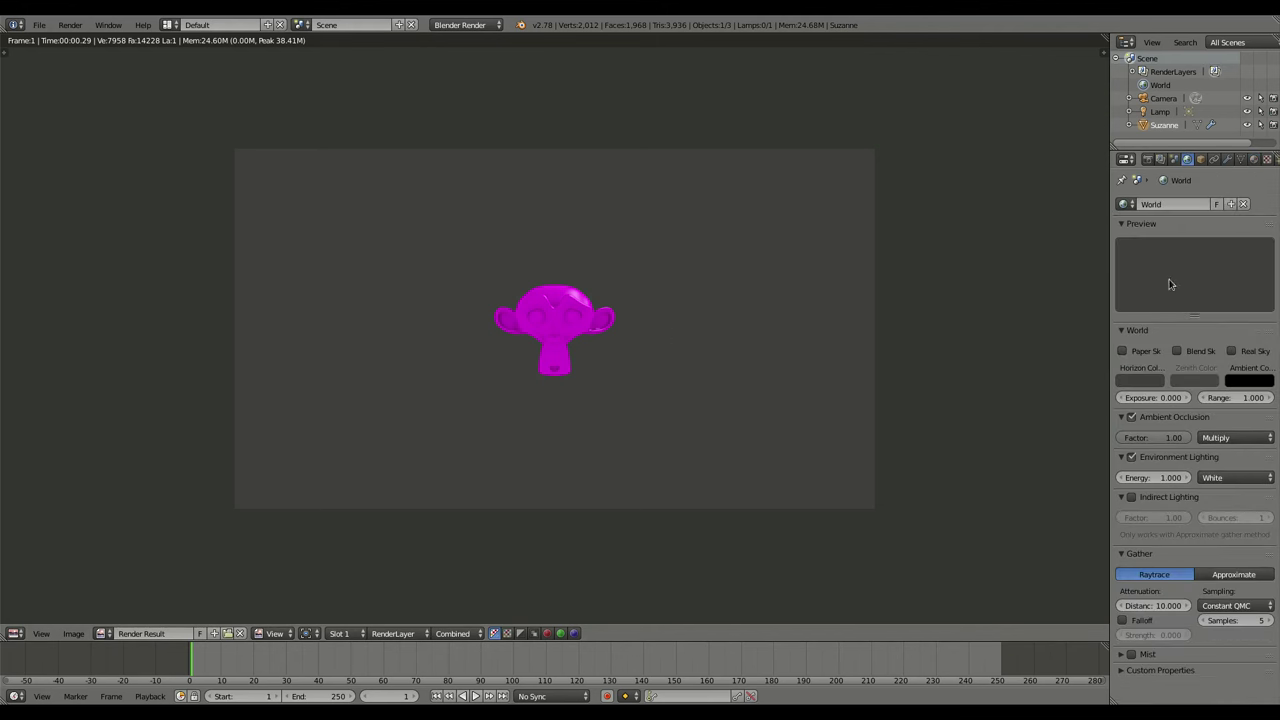
left_click(448, 26)
left_click(478, 28)
left_click(1147, 161)
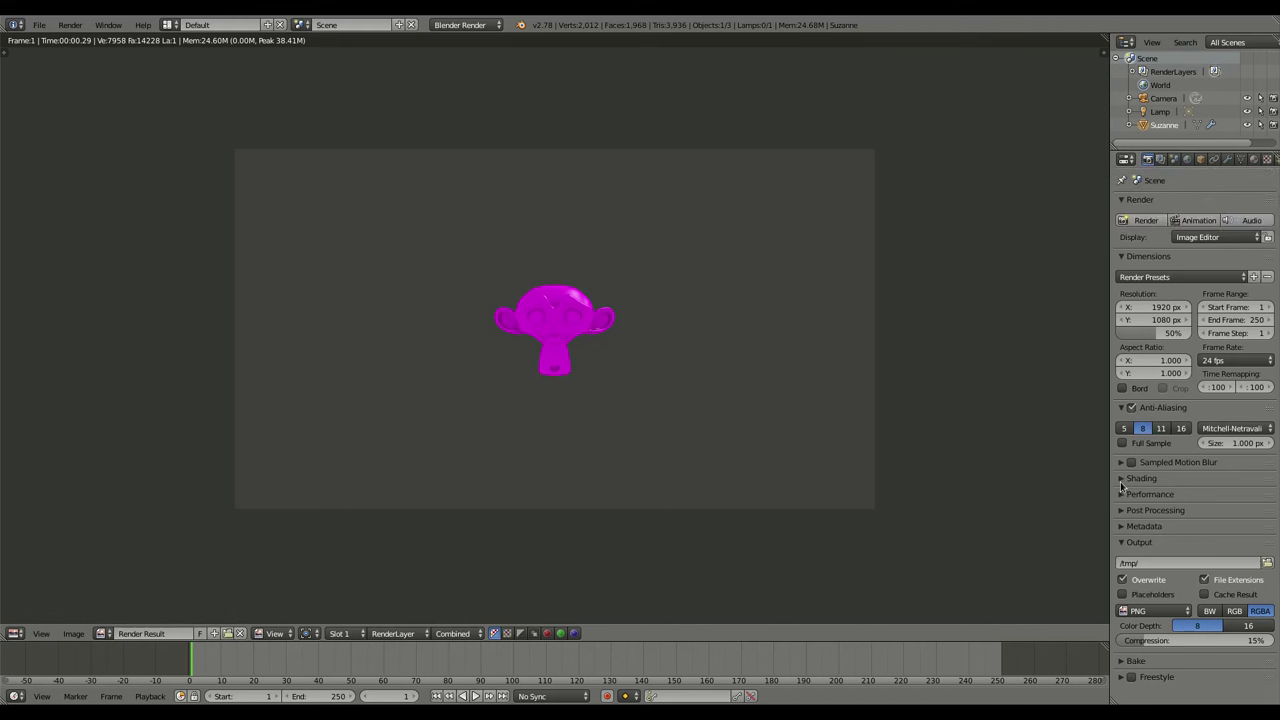
left_click(1122, 482)
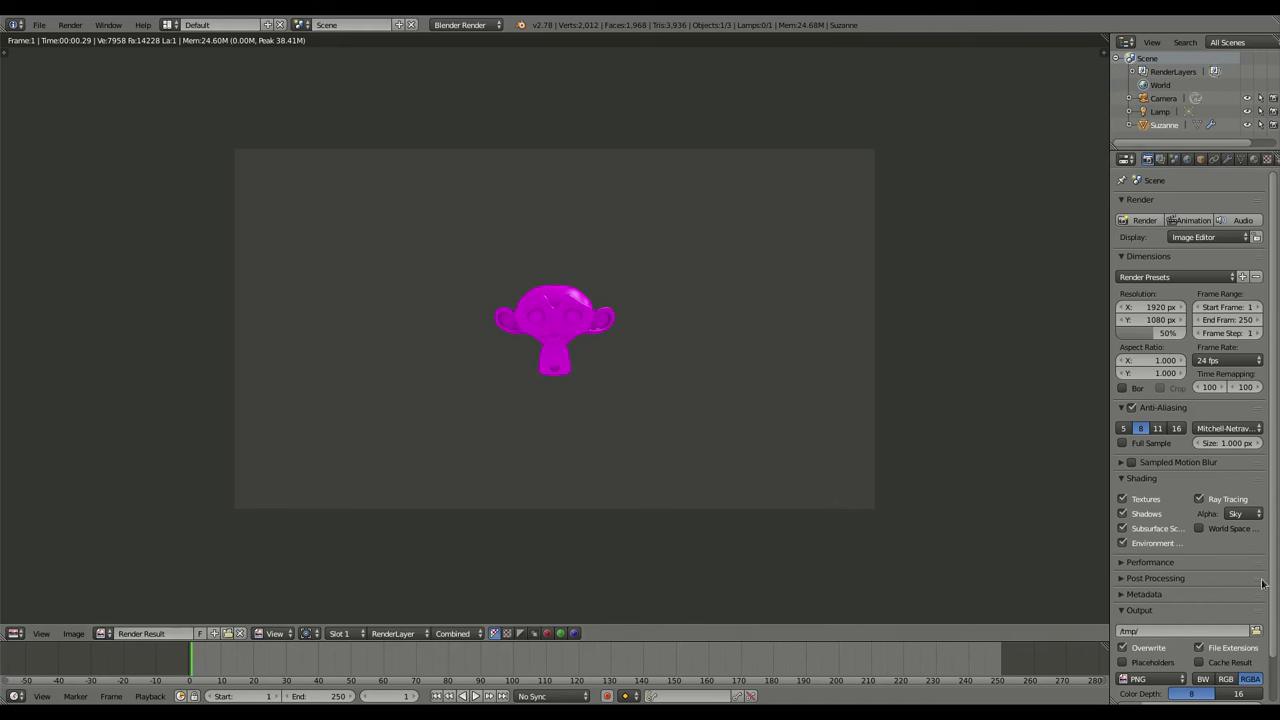
left_click(1240, 514)
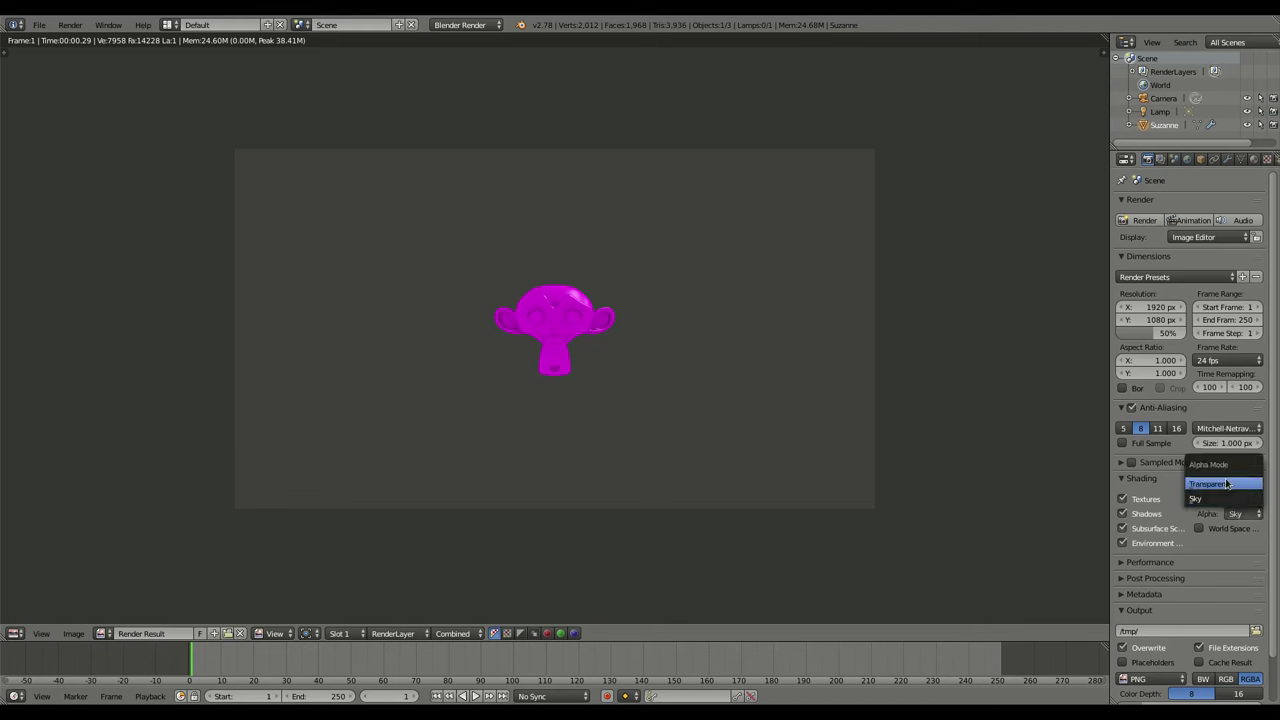
left_click(1212, 484)
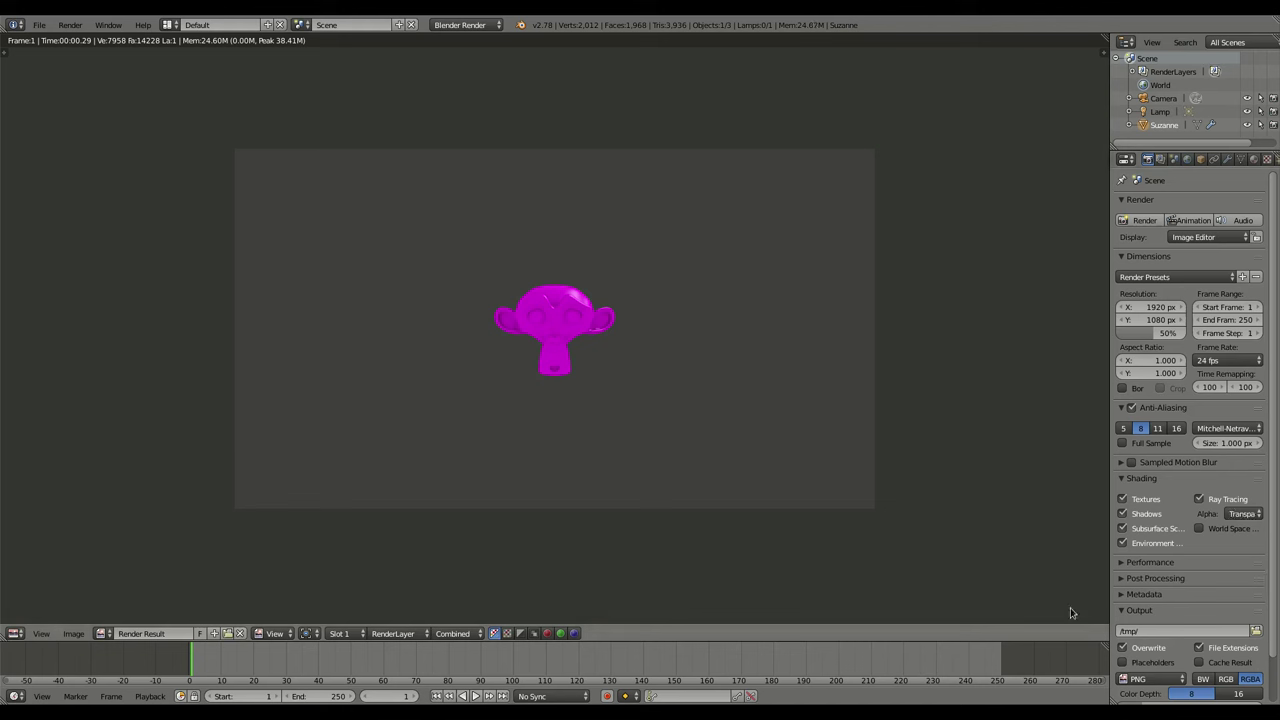
scroll(1169, 652, "down", 2)
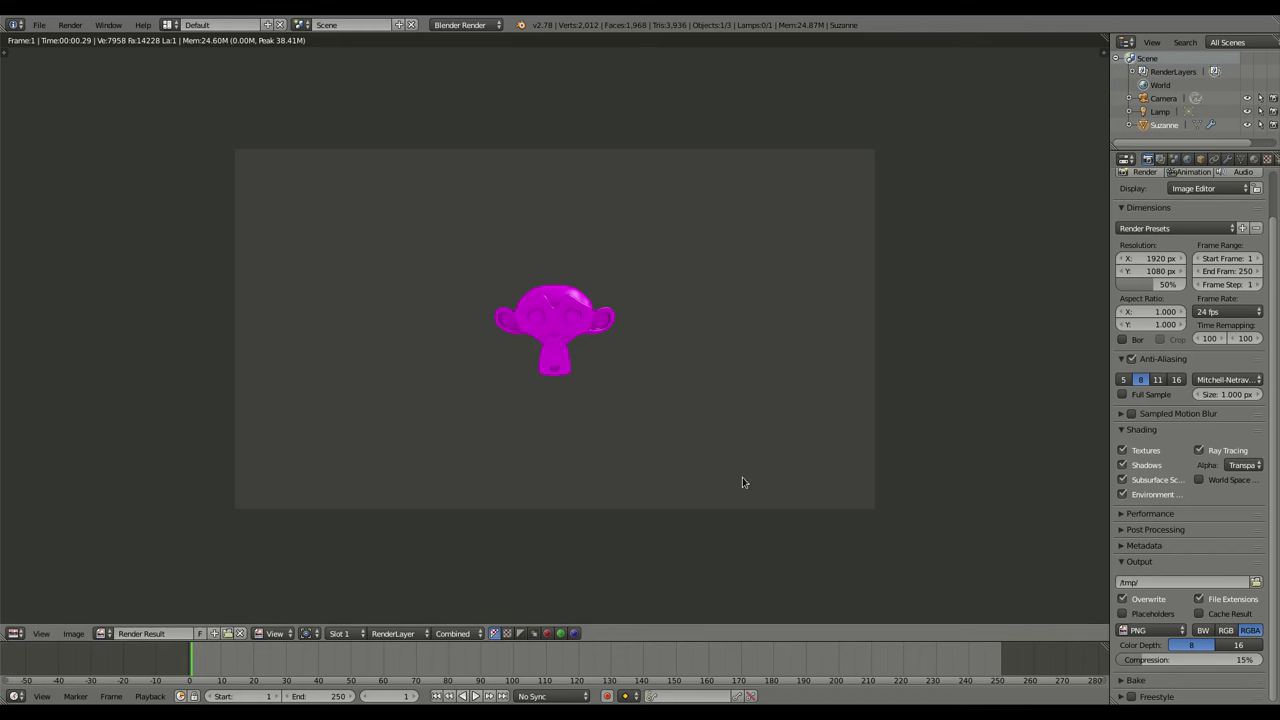
Step: Render with transparency, then raise the resolution percentage to 100% and render again
key("F12")
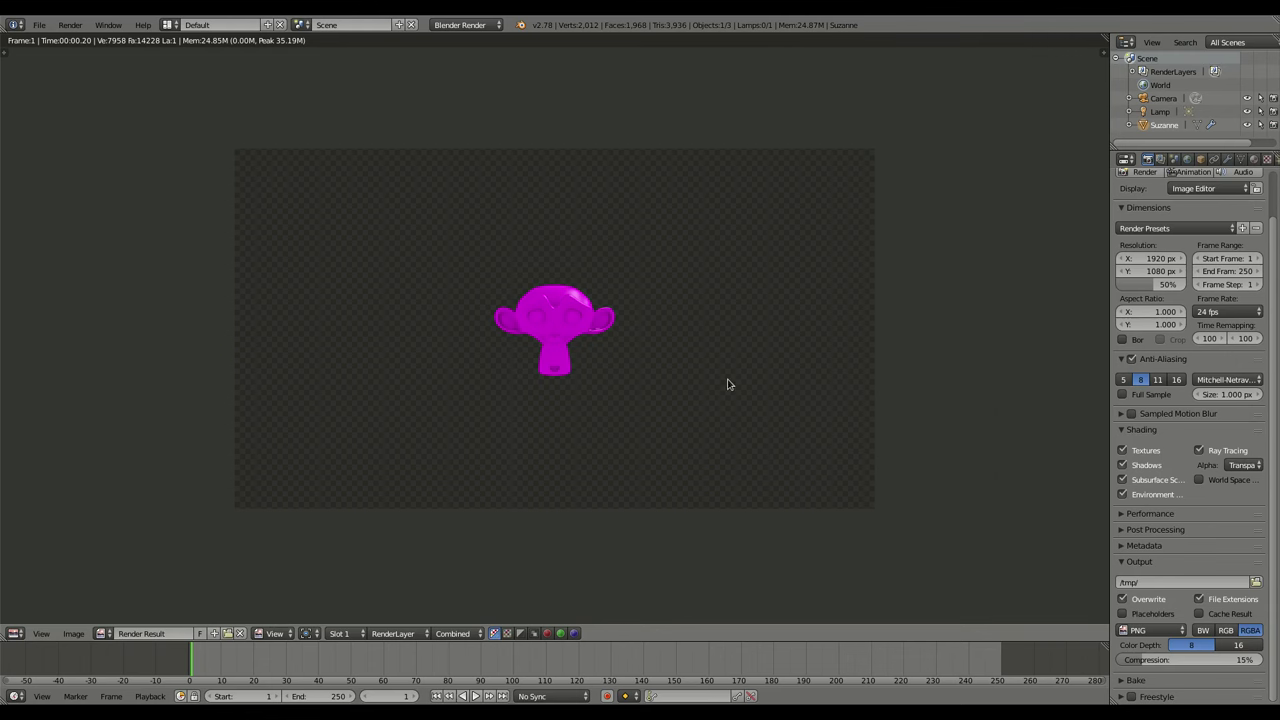
scroll(726, 383, "up", 6)
scroll(842, 438, "down", 5)
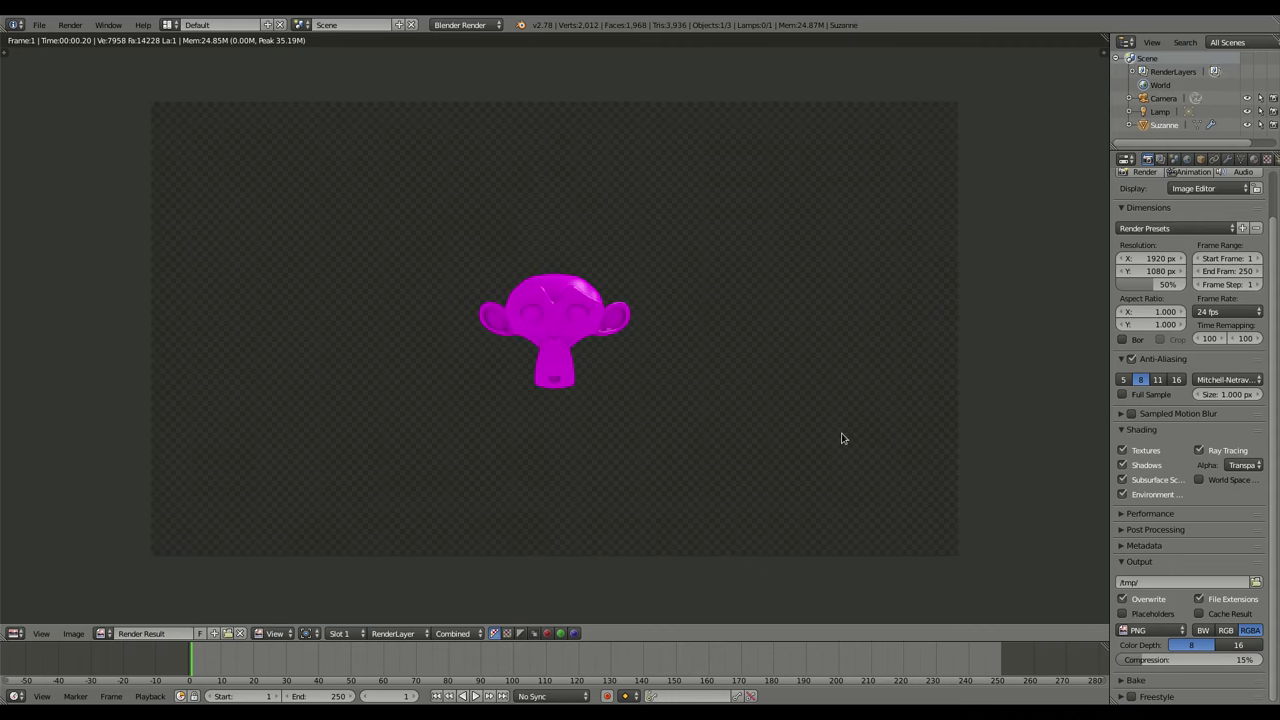
left_click(1160, 284)
type("100")
key("Return")
key("F12")
Step: Open the save dialog for the rendered image, then cancel it
scroll(777, 284, "down", 4)
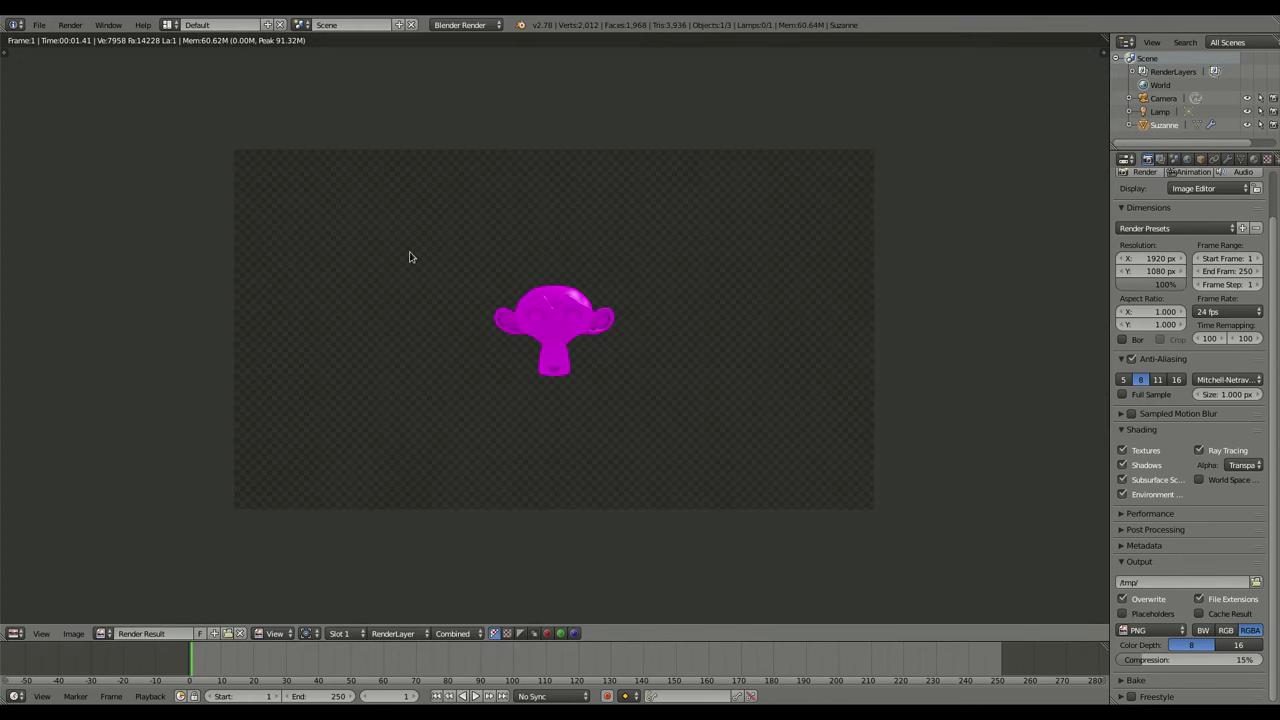
key("F3")
key("Escape")
Step: Switch to the Compositing layout, enable Use Nodes and Backdrop, and spread out the nodes
left_click(168, 25)
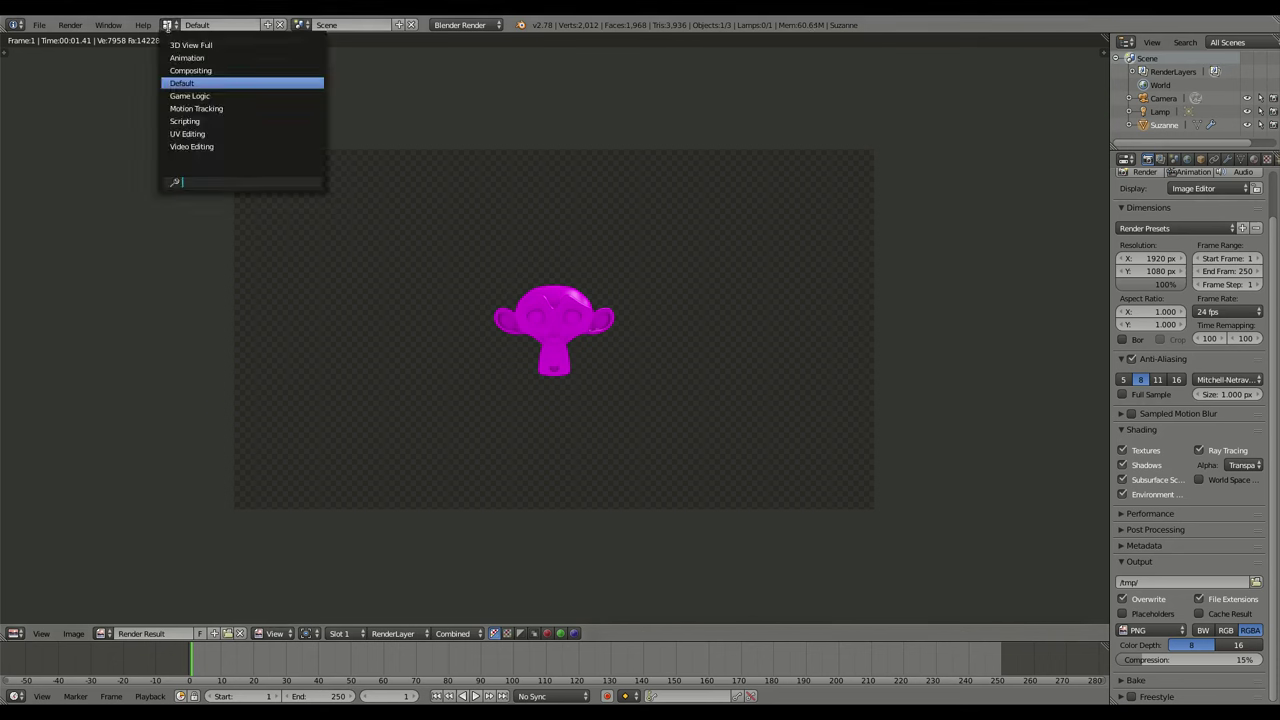
left_click(183, 76)
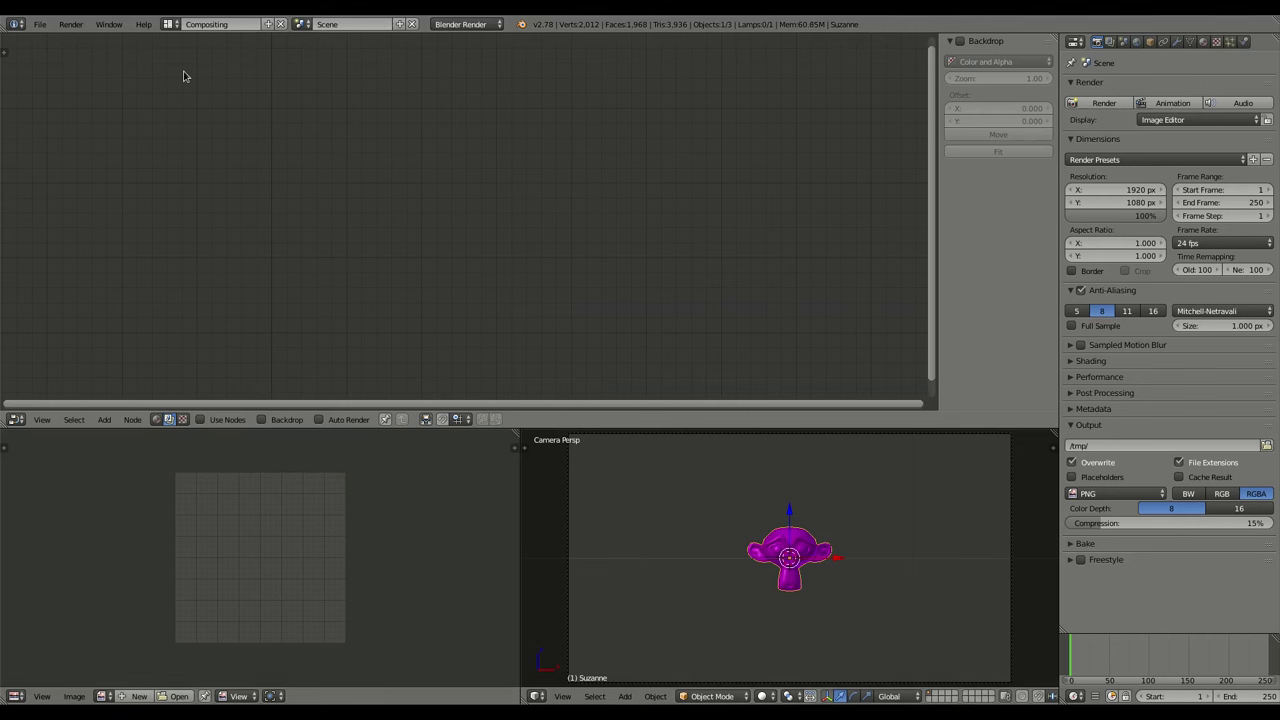
left_click(203, 420)
left_click(277, 426)
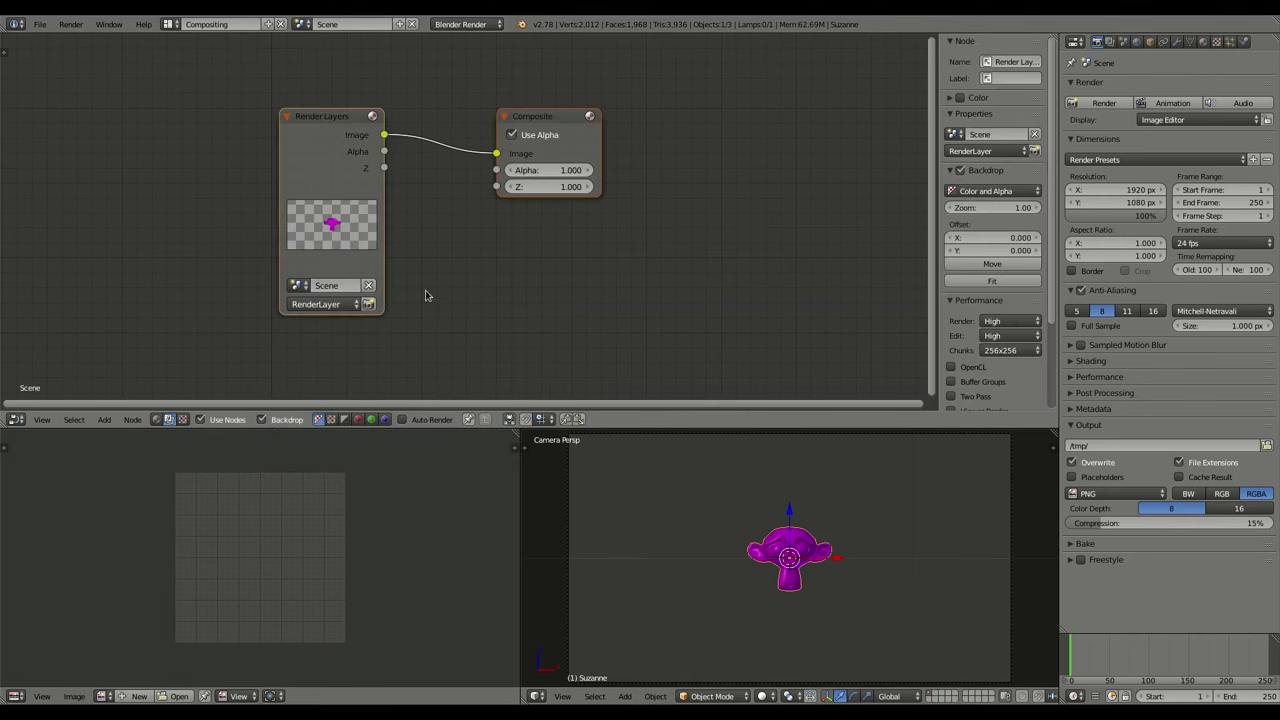
left_click(324, 117)
left_click_drag(310, 124, 63, 75)
left_click_drag(577, 138, 861, 121)
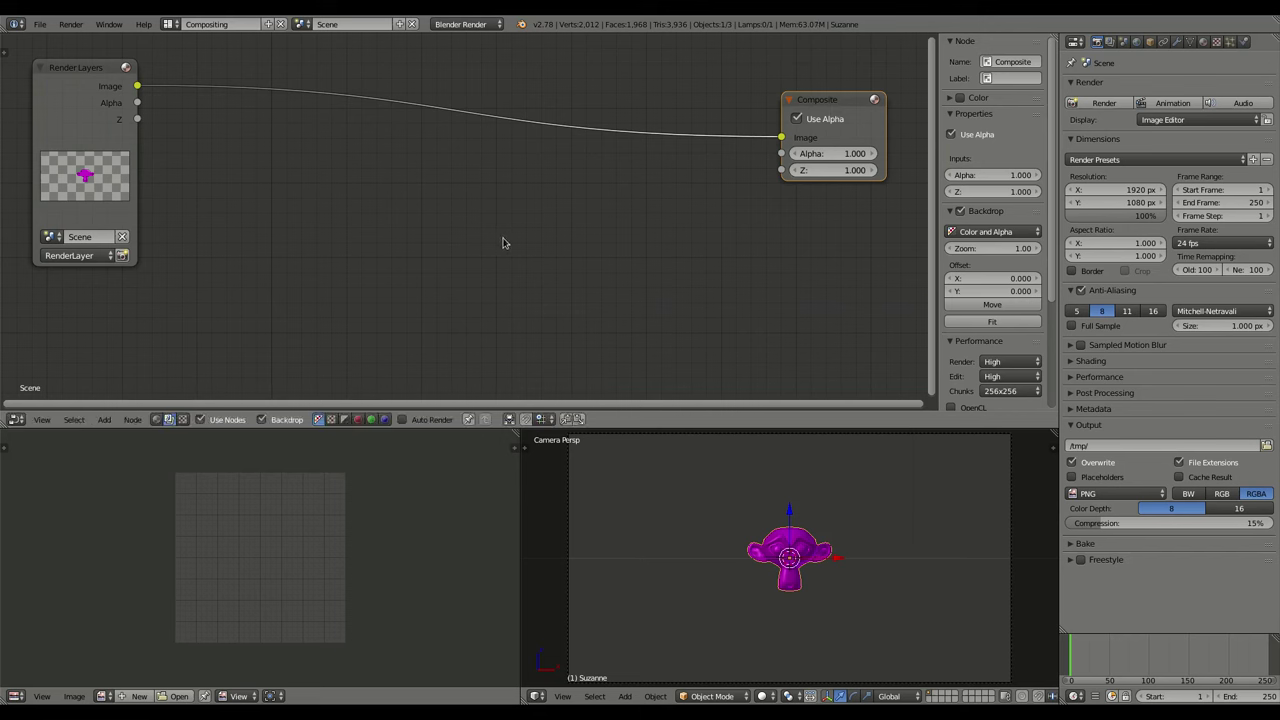
Step: Add a Viewer node fed by the Render Layers Image and shrink the backdrop
key("shift+a")
mouse_move(490, 260)
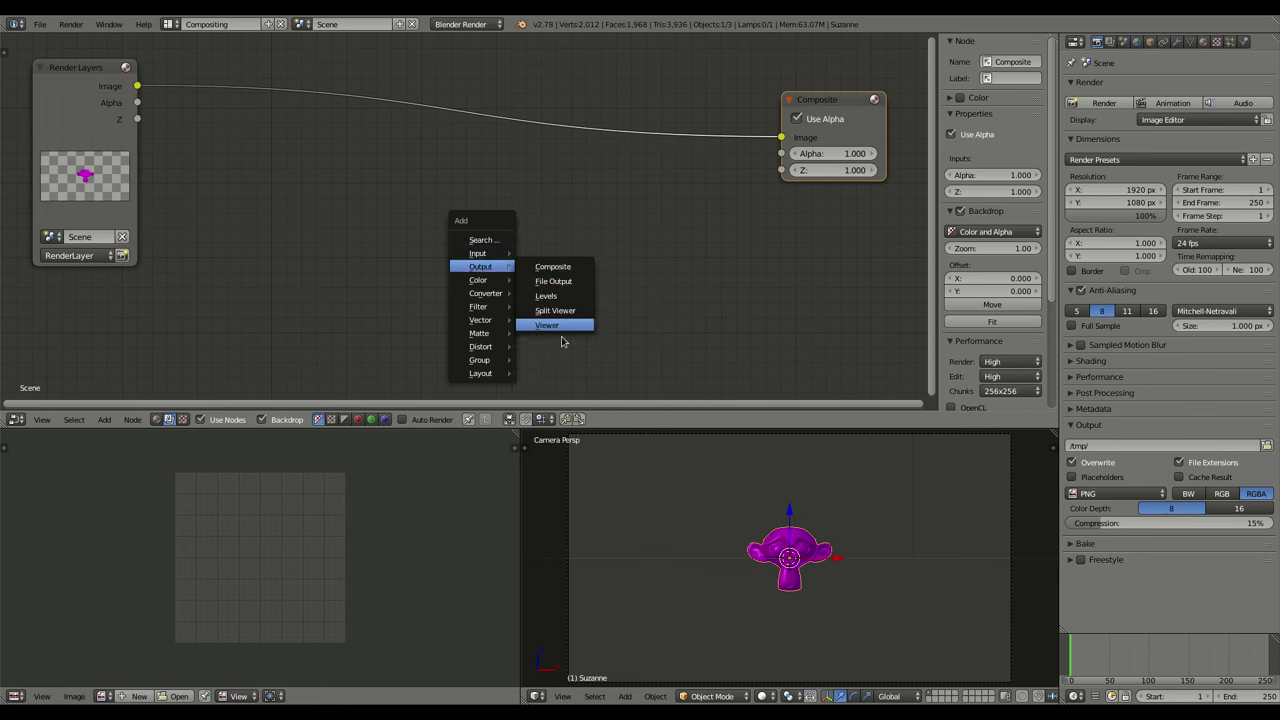
left_click(547, 325)
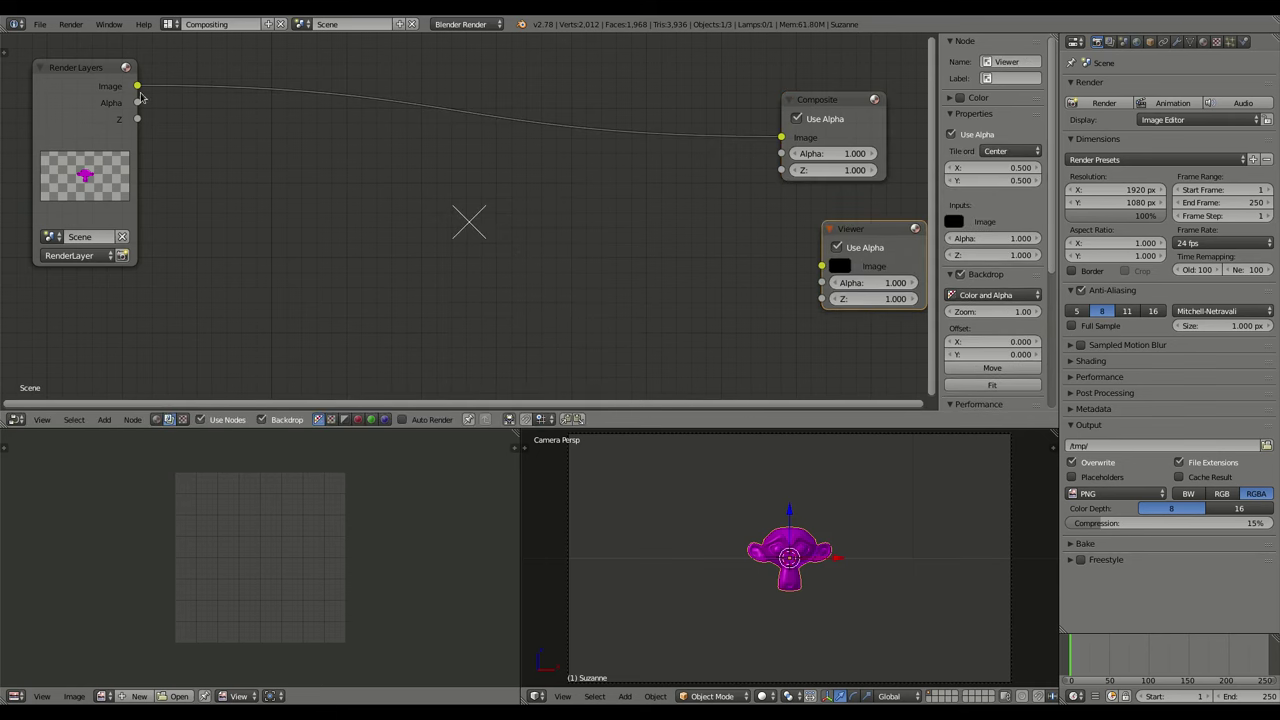
left_click_drag(137, 86, 821, 266)
scroll(524, 218, "down", 1)
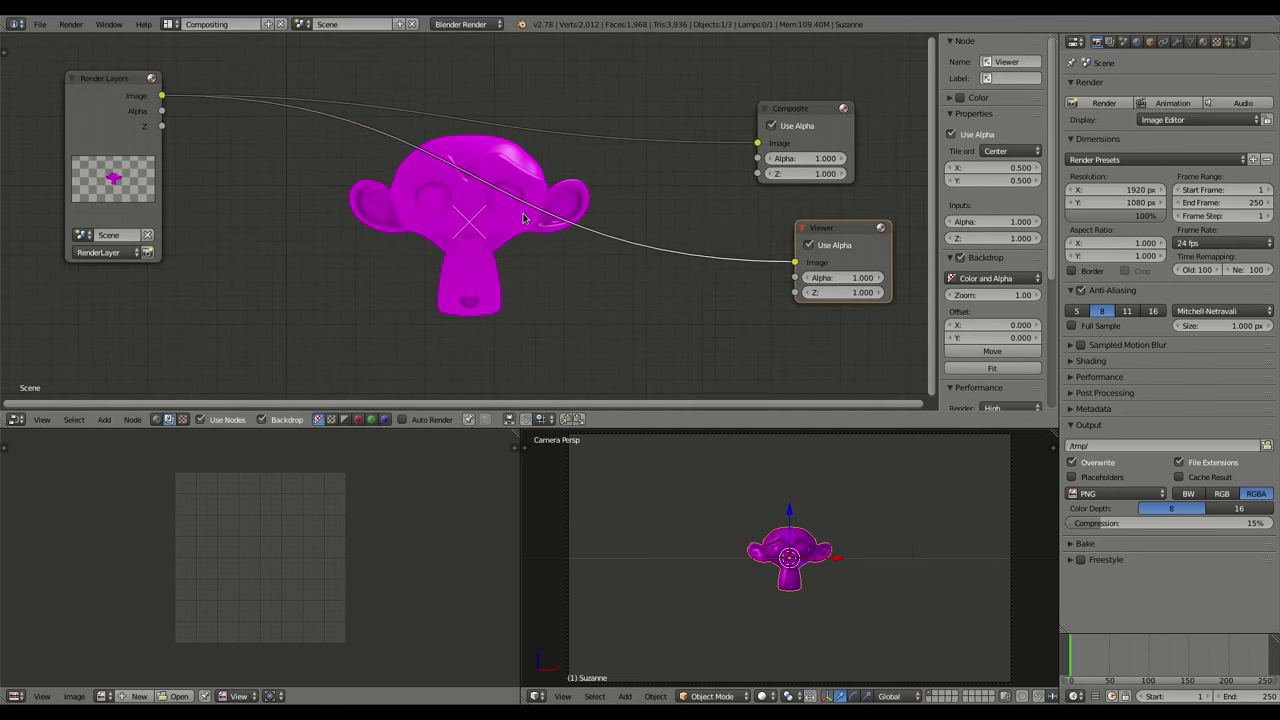
key("v")
key("v")
key("v")
key("v")
key("v")
key("v")
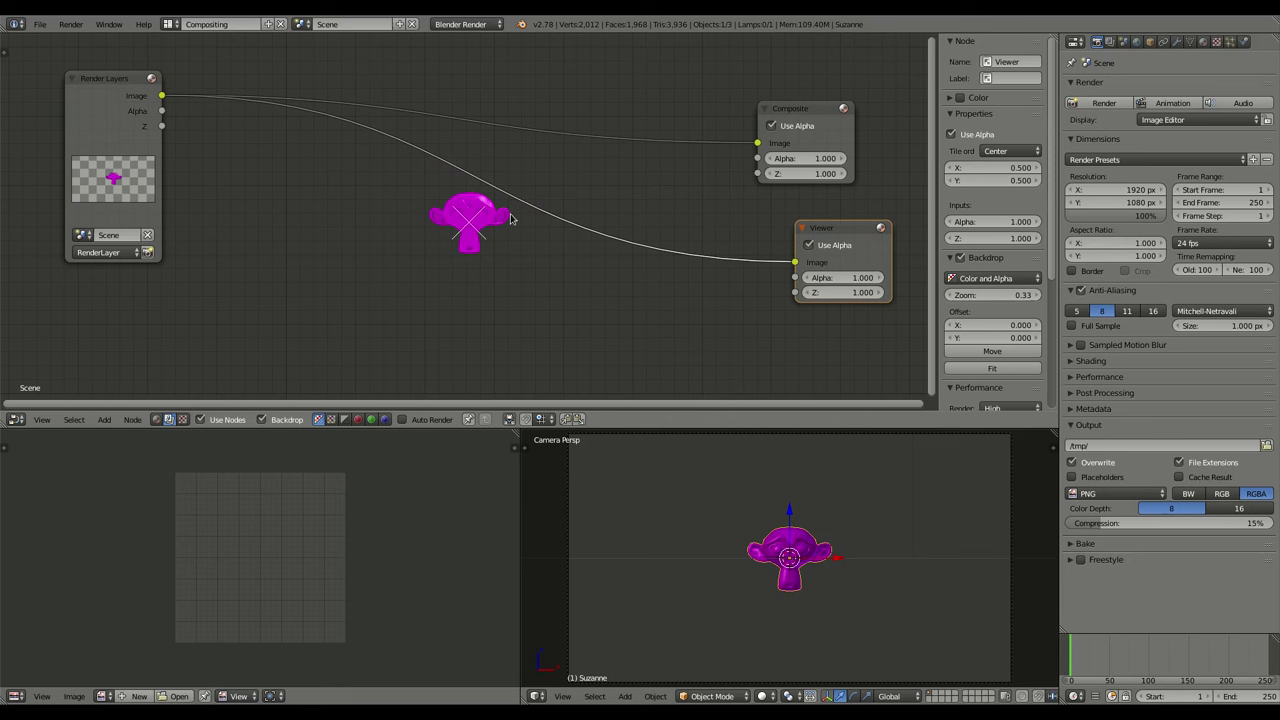
Step: Reposition the Render Layers, Viewer and Composite nodes into a tidy layout
left_click(99, 125)
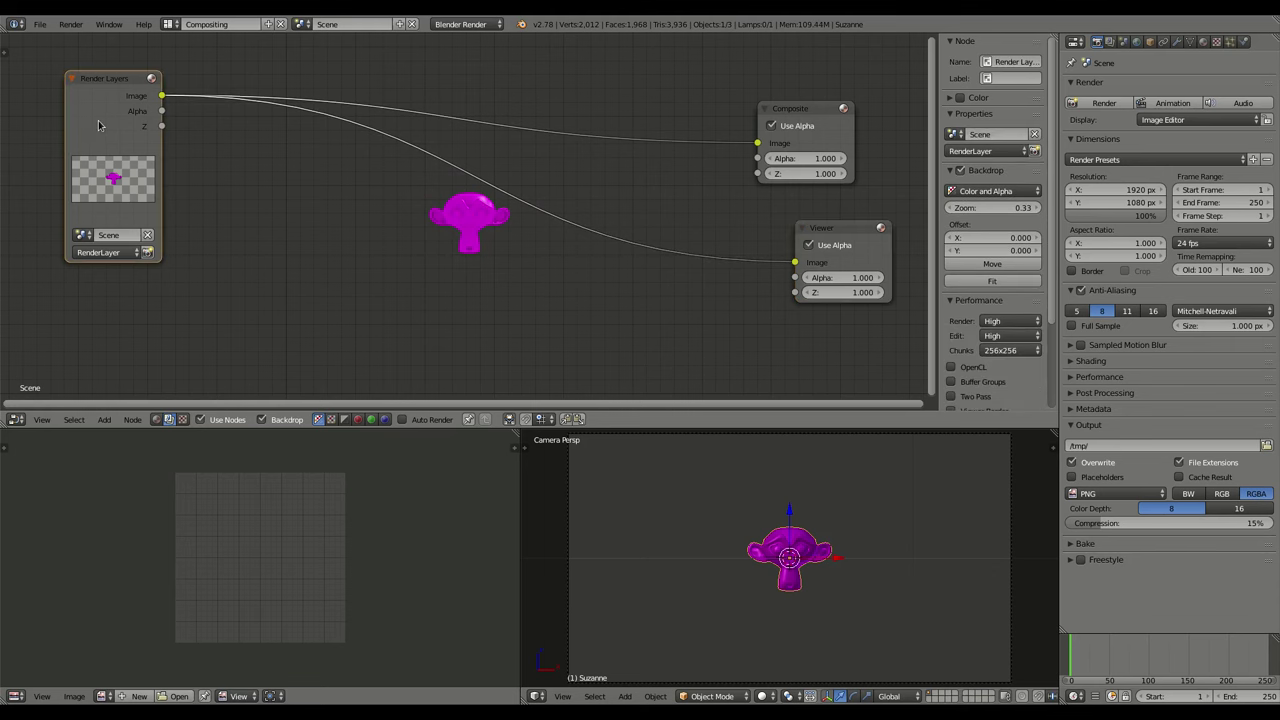
right_click(820, 122)
key("g")
left_click(118, 120)
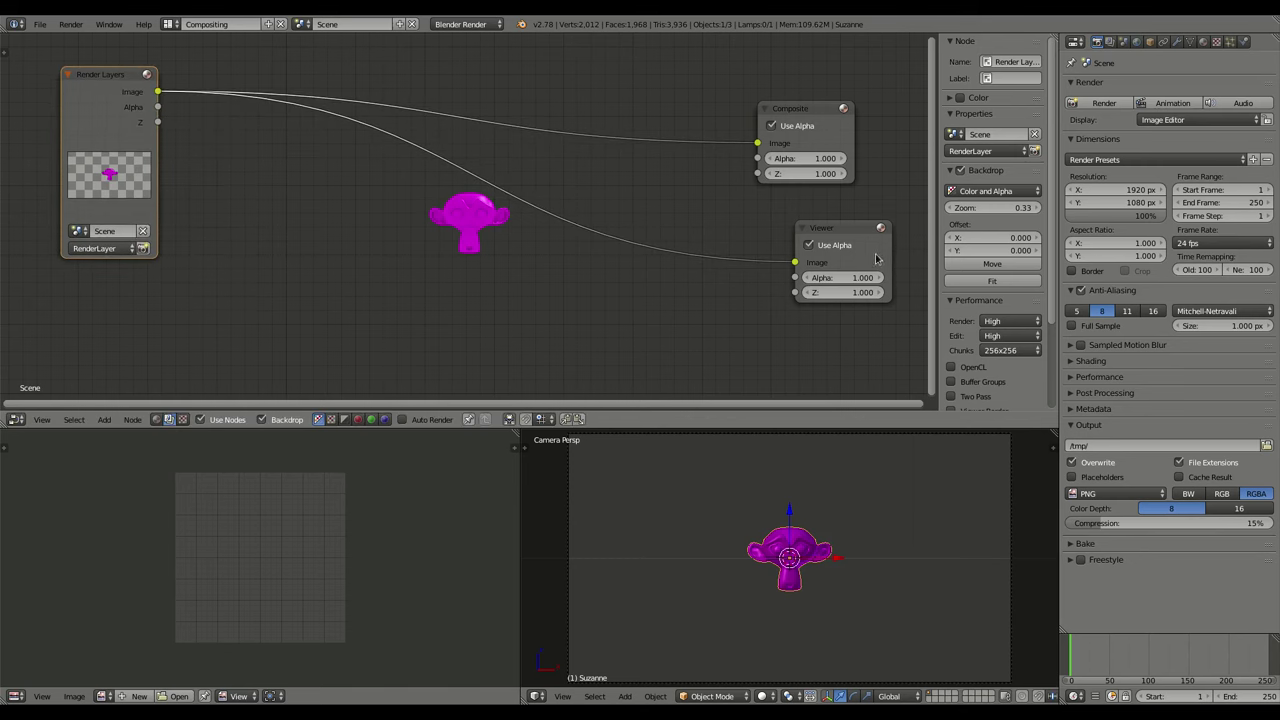
left_click_drag(876, 254, 842, 278)
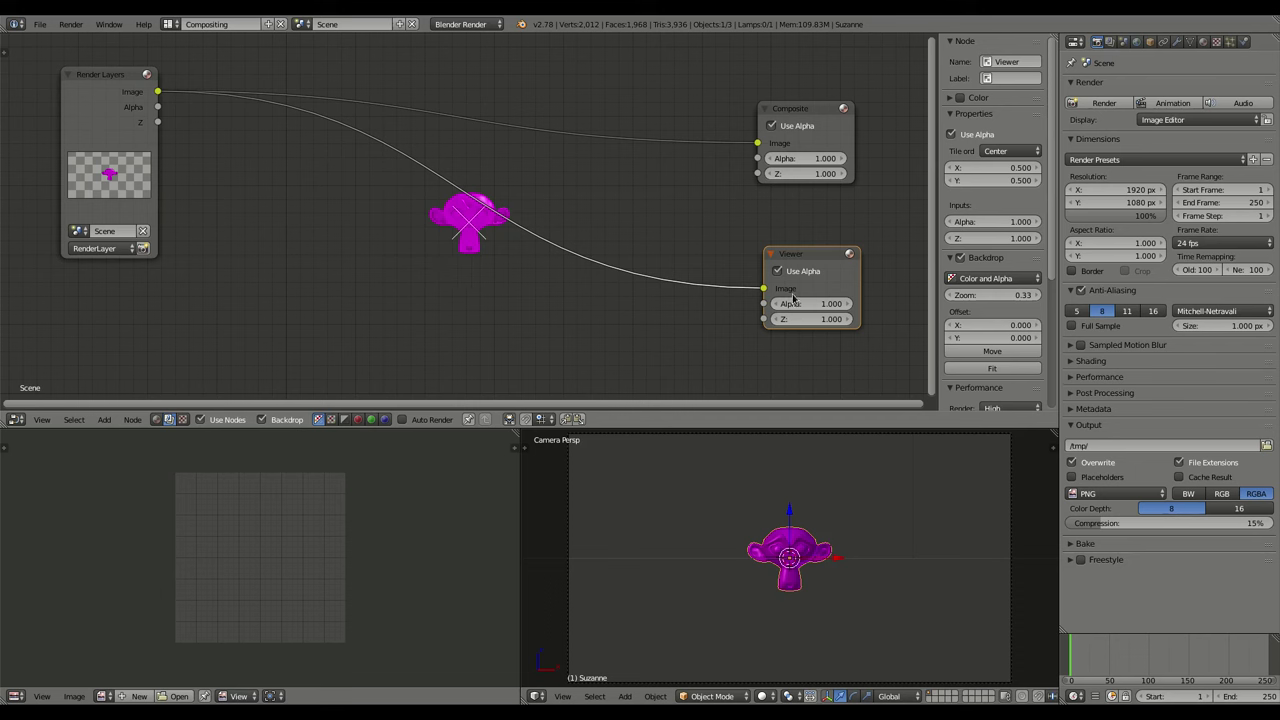
left_click(800, 116)
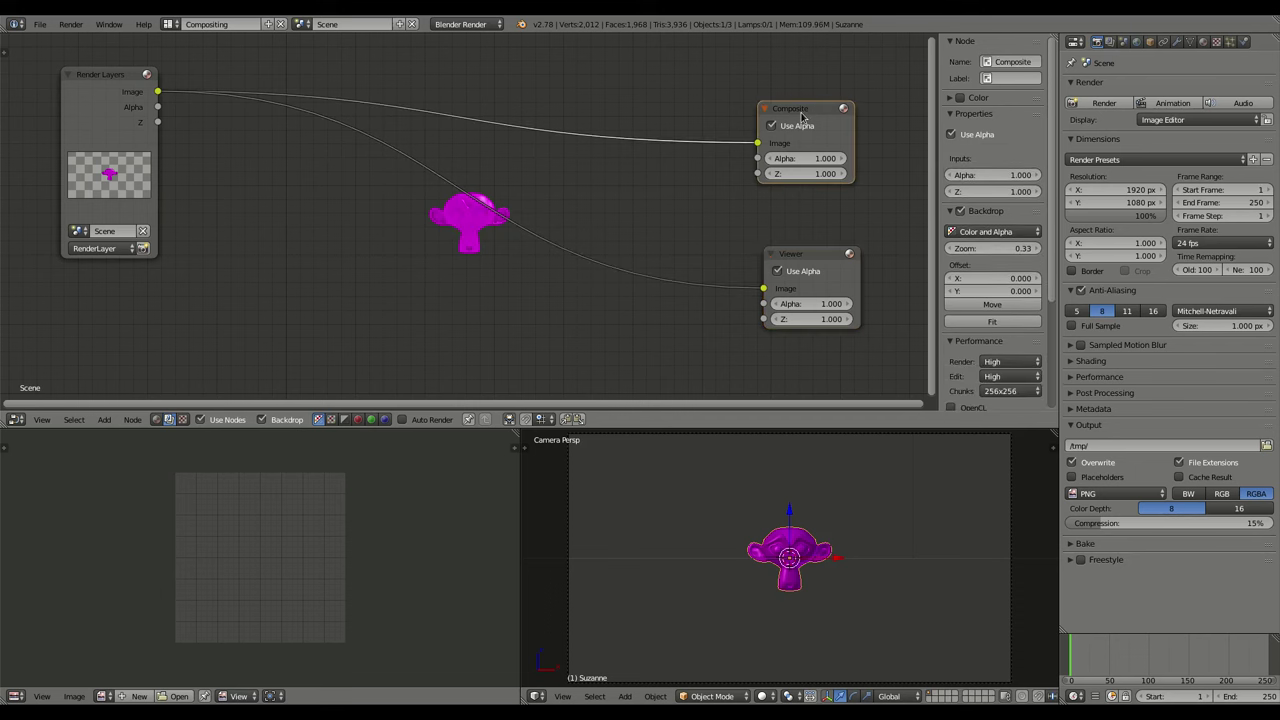
left_click_drag(800, 116, 855, 115)
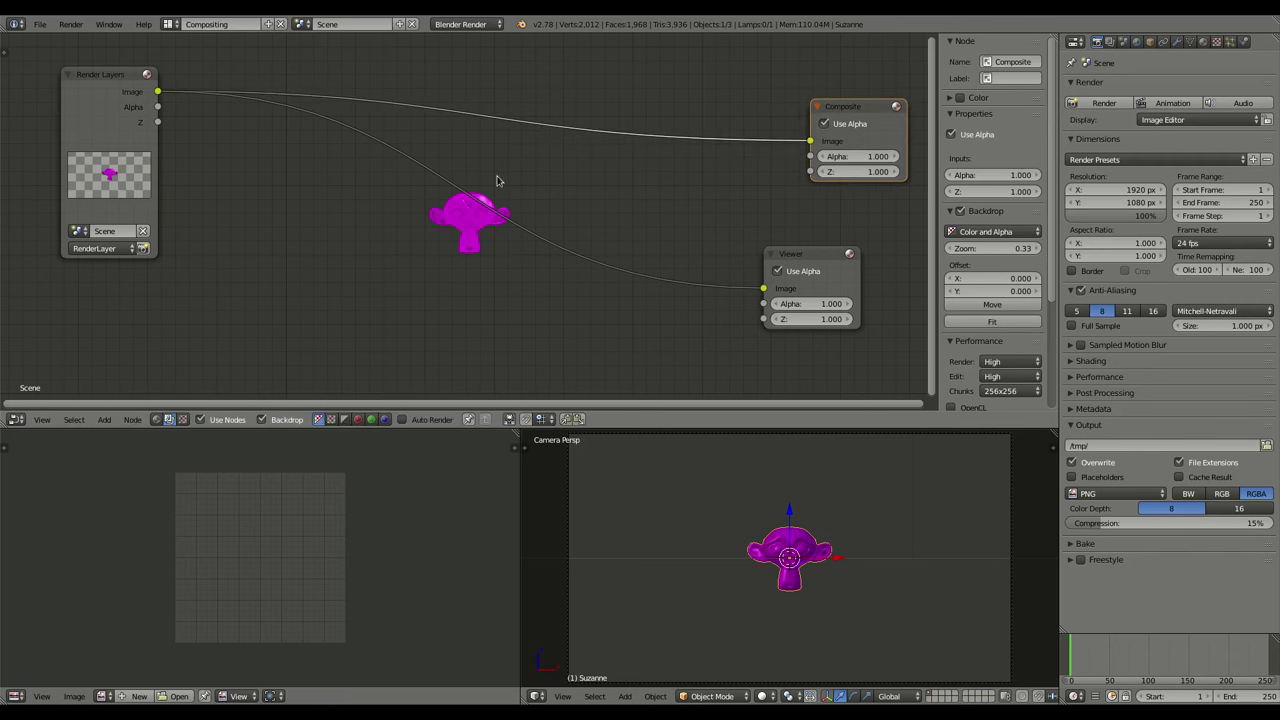
scroll(325, 231, "down", 1)
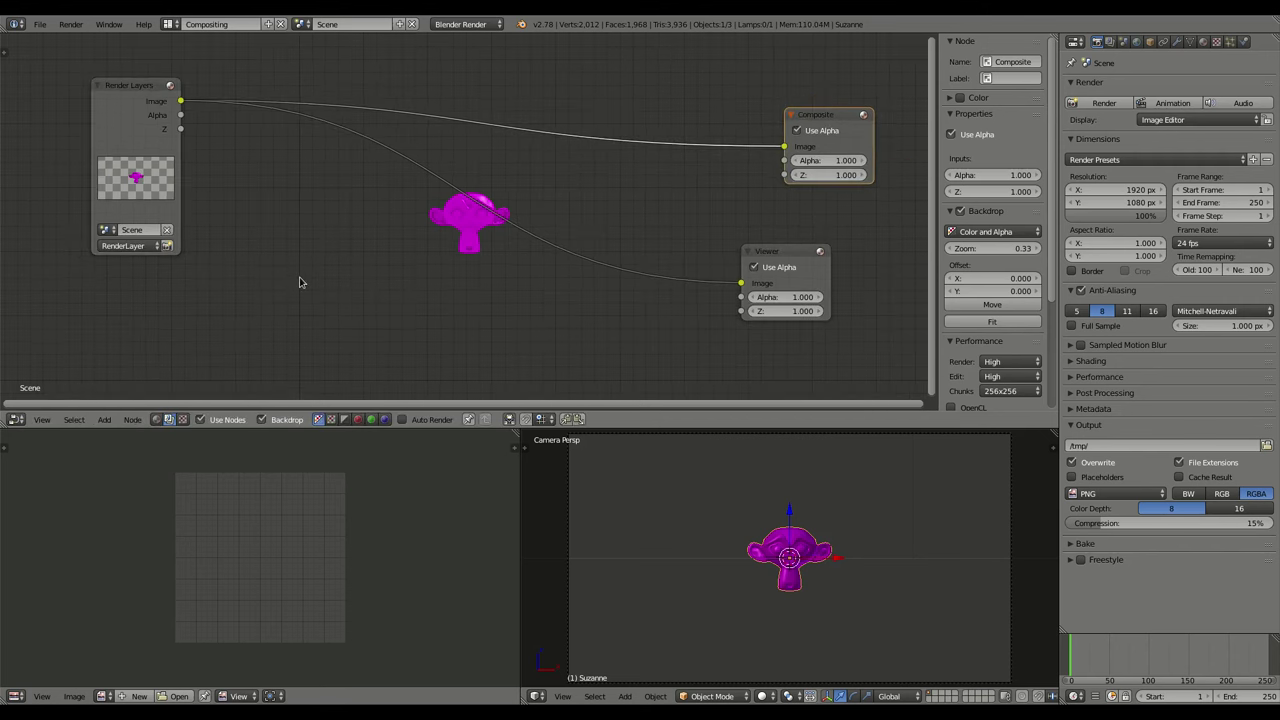
Step: Add a Movie Clip node loading the Motion Tracking Example .mp4 from Downloads, placed lower-left
key("shift+a")
mouse_move(290, 264)
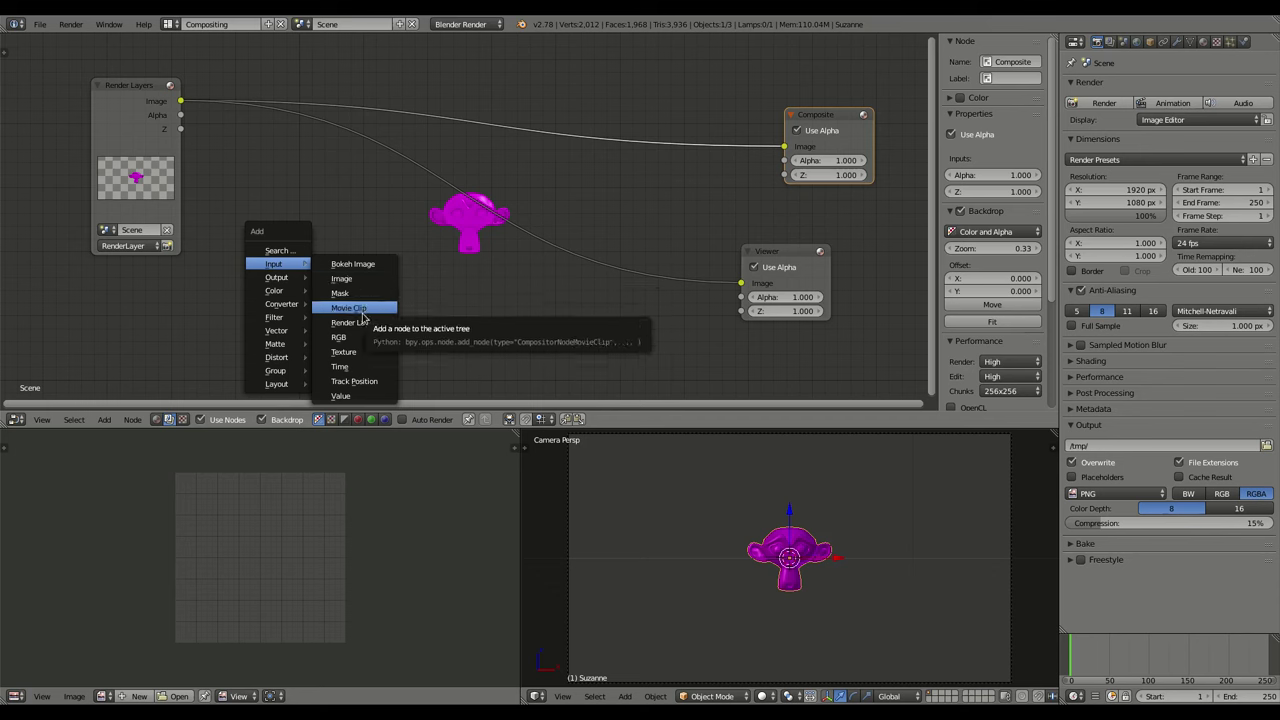
left_click(364, 316)
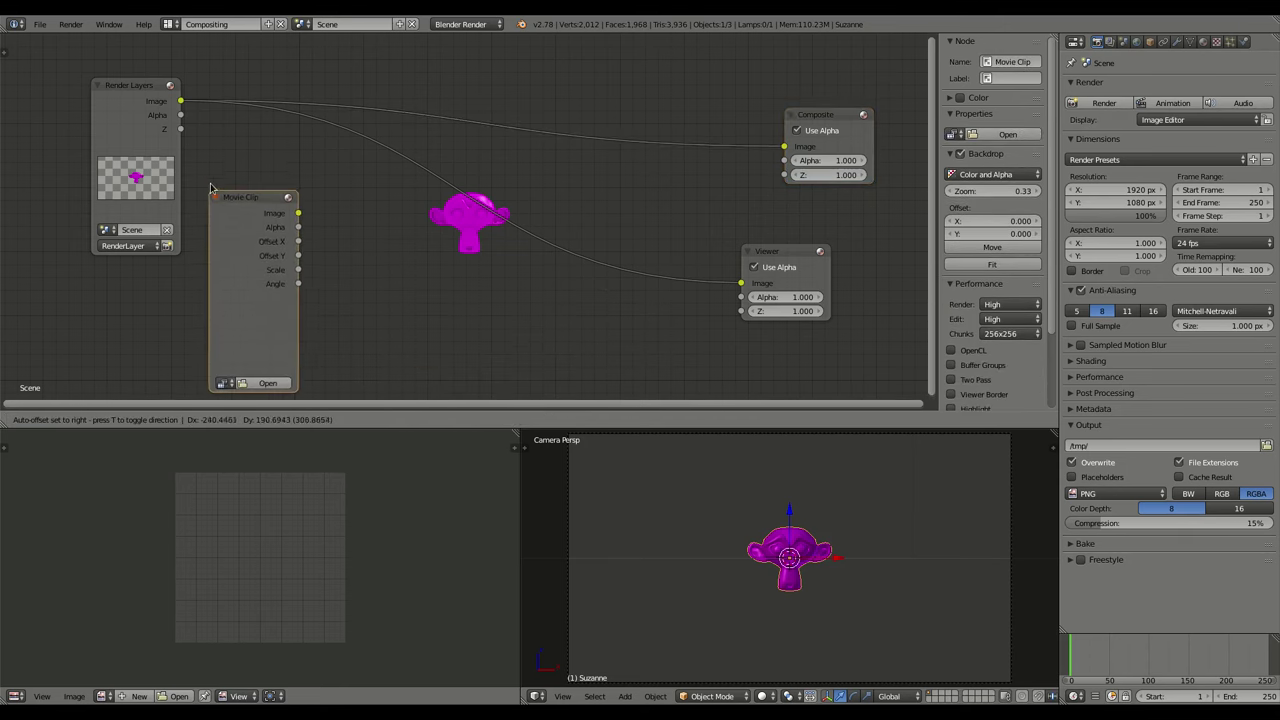
left_click(224, 194)
left_click(256, 361)
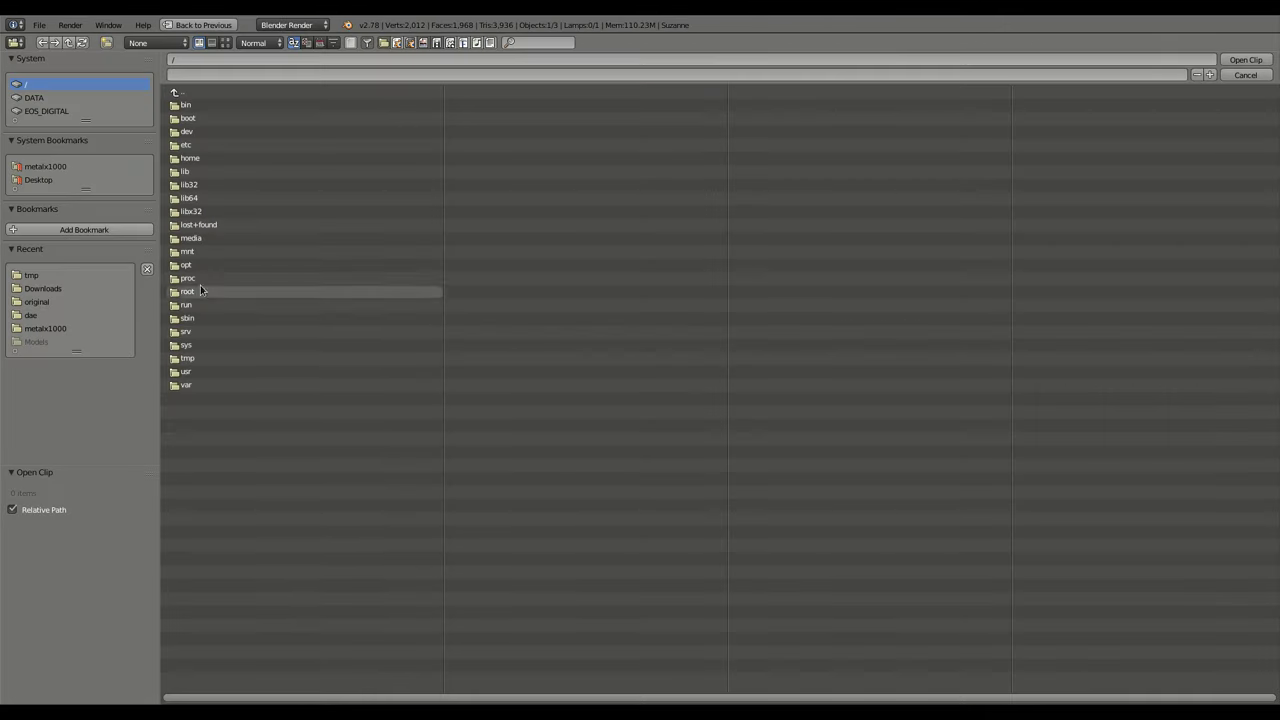
left_click(53, 290)
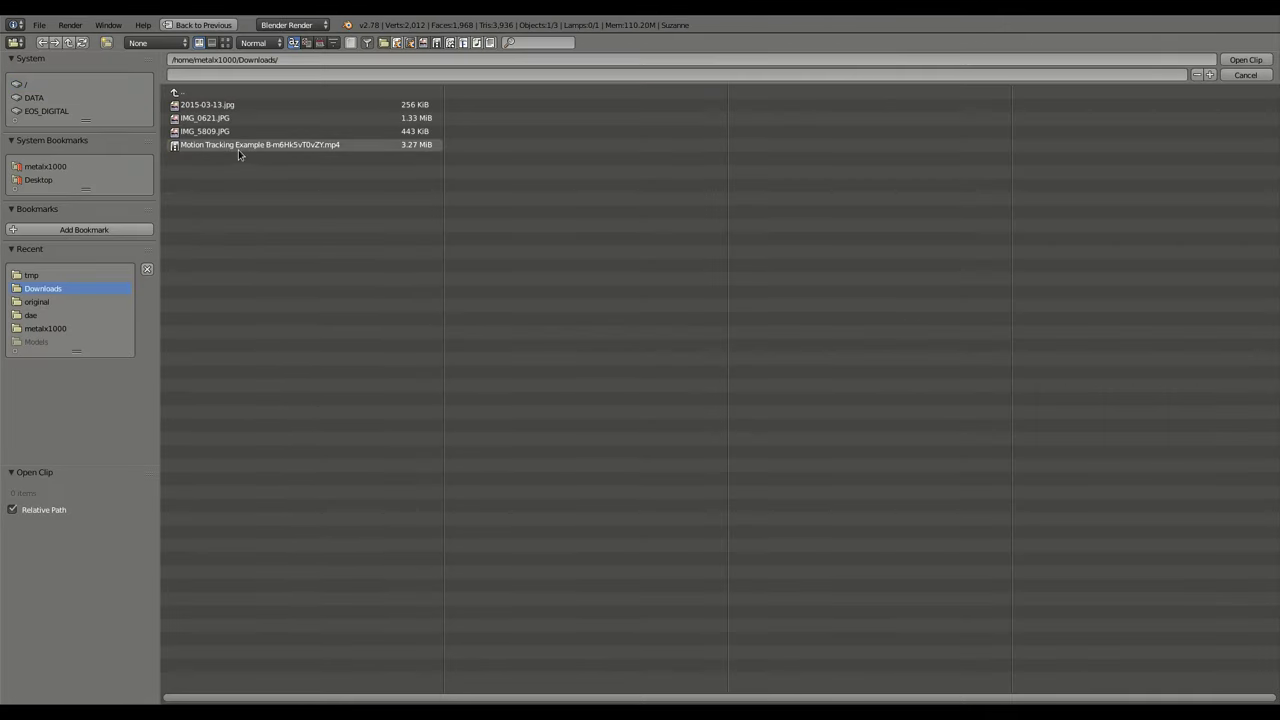
double_click(238, 147)
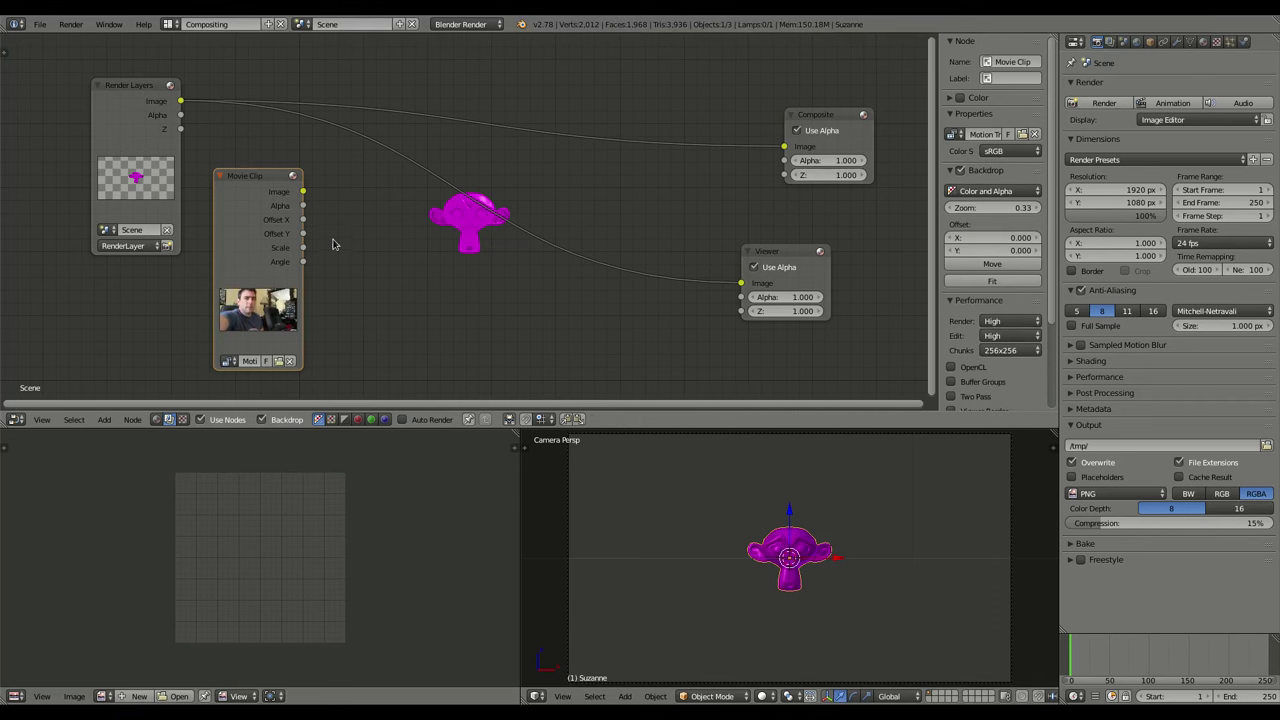
left_click_drag(255, 182, 126, 278)
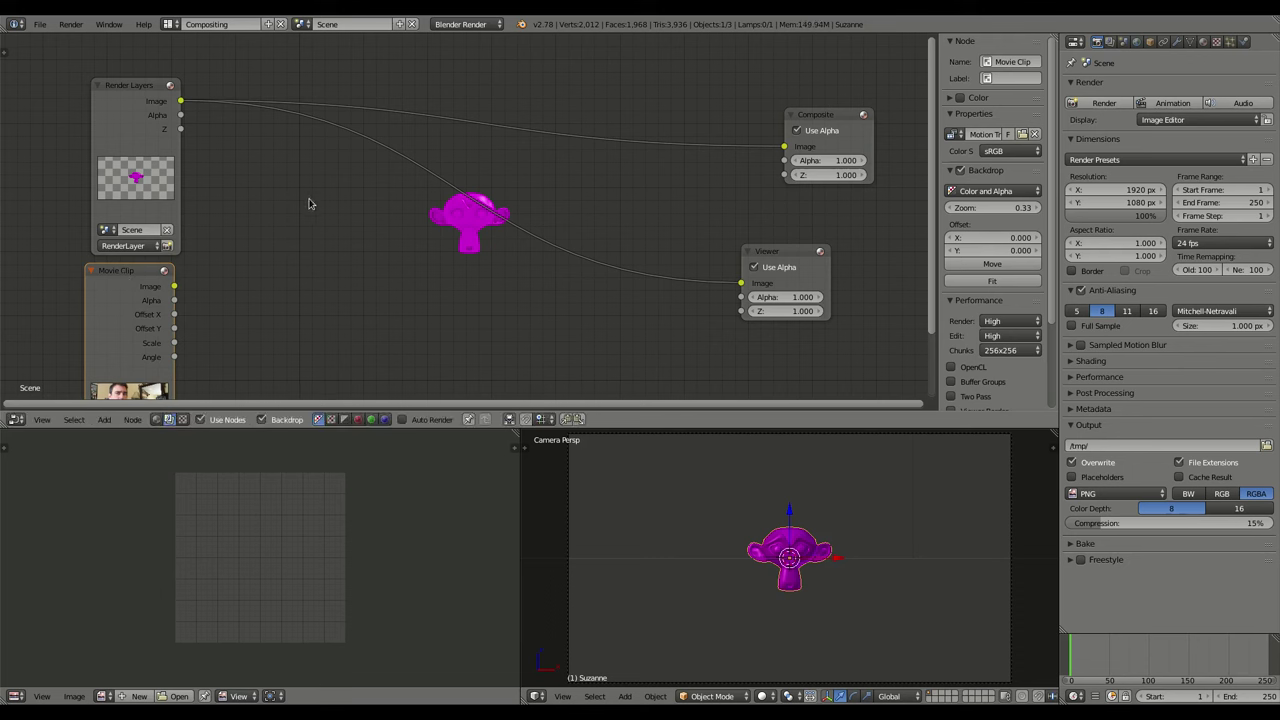
Step: Drop an Alpha Over node onto the Render Layers–Viewer link and feed Movie Clip Image into its second input
key("shift+a")
mouse_move(316, 211)
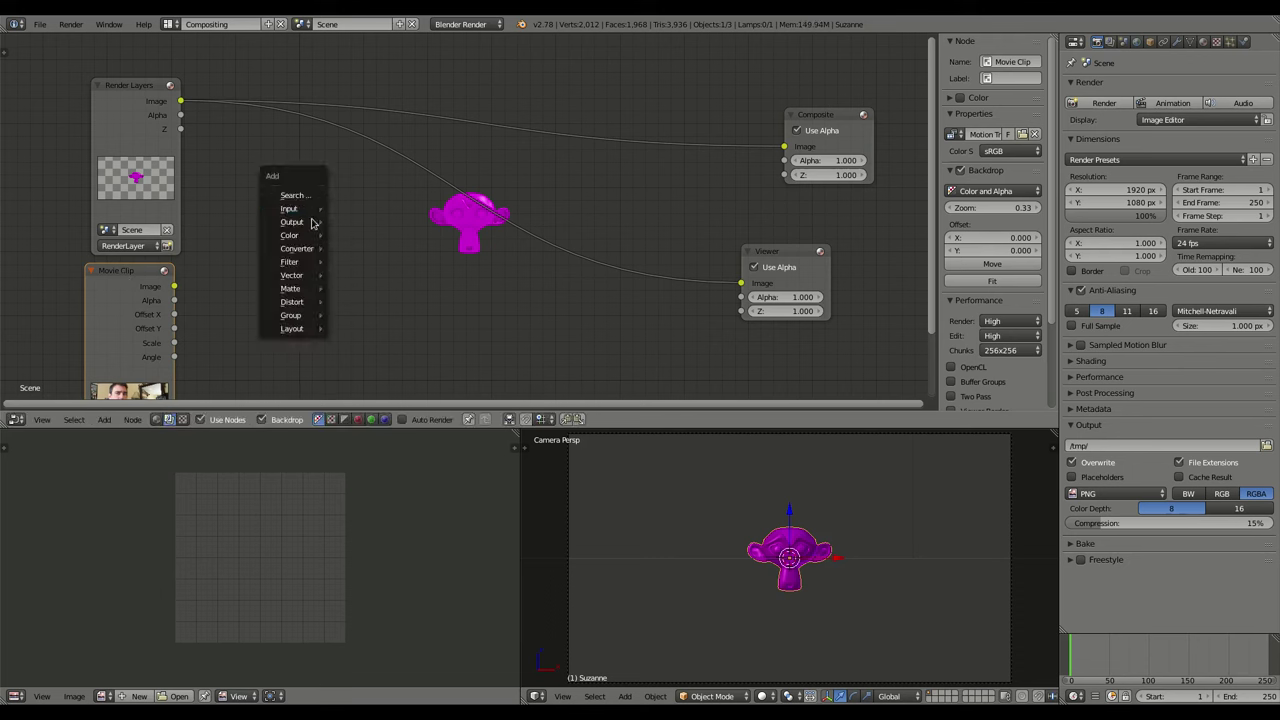
mouse_move(306, 232)
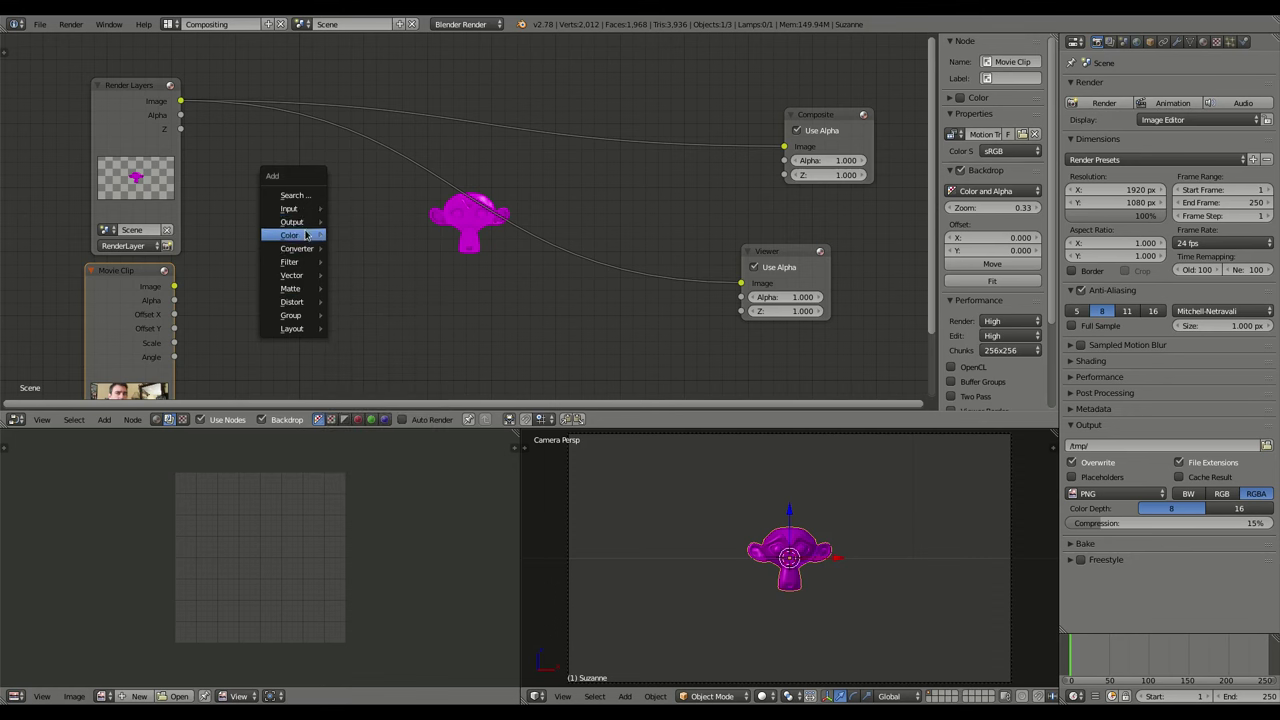
left_click(365, 236)
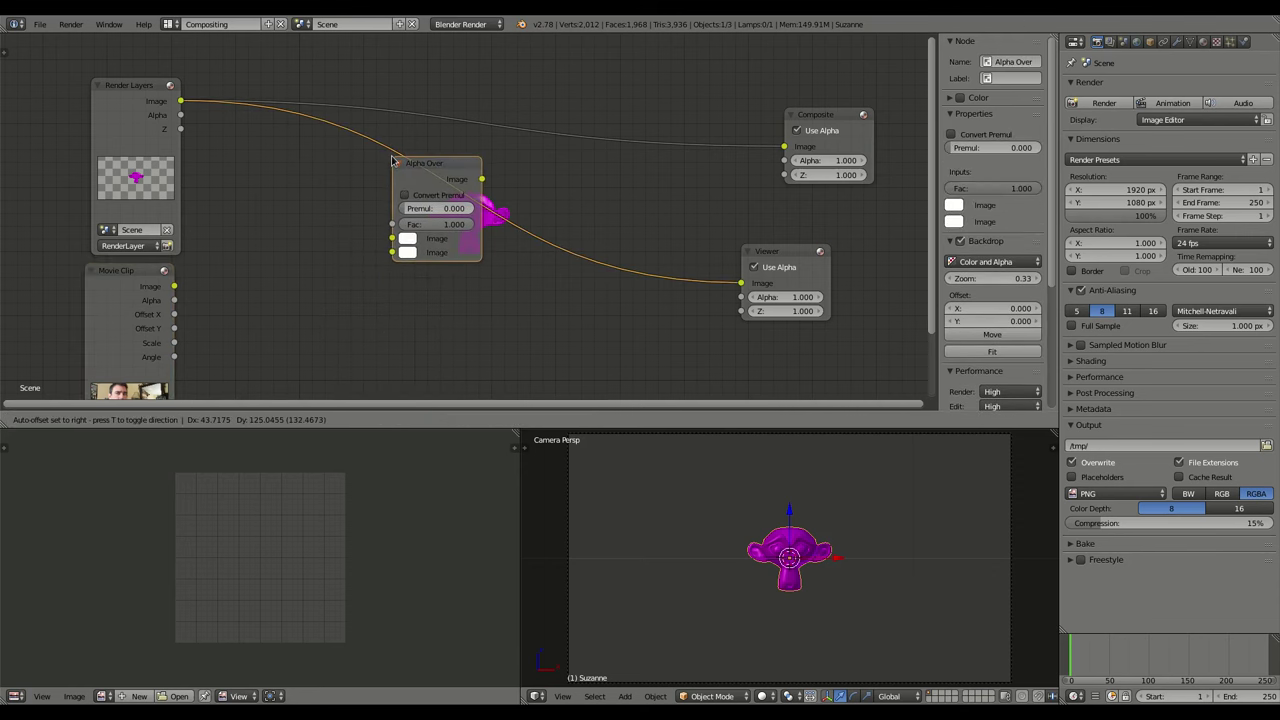
left_click(392, 160)
left_click_drag(421, 168, 312, 167)
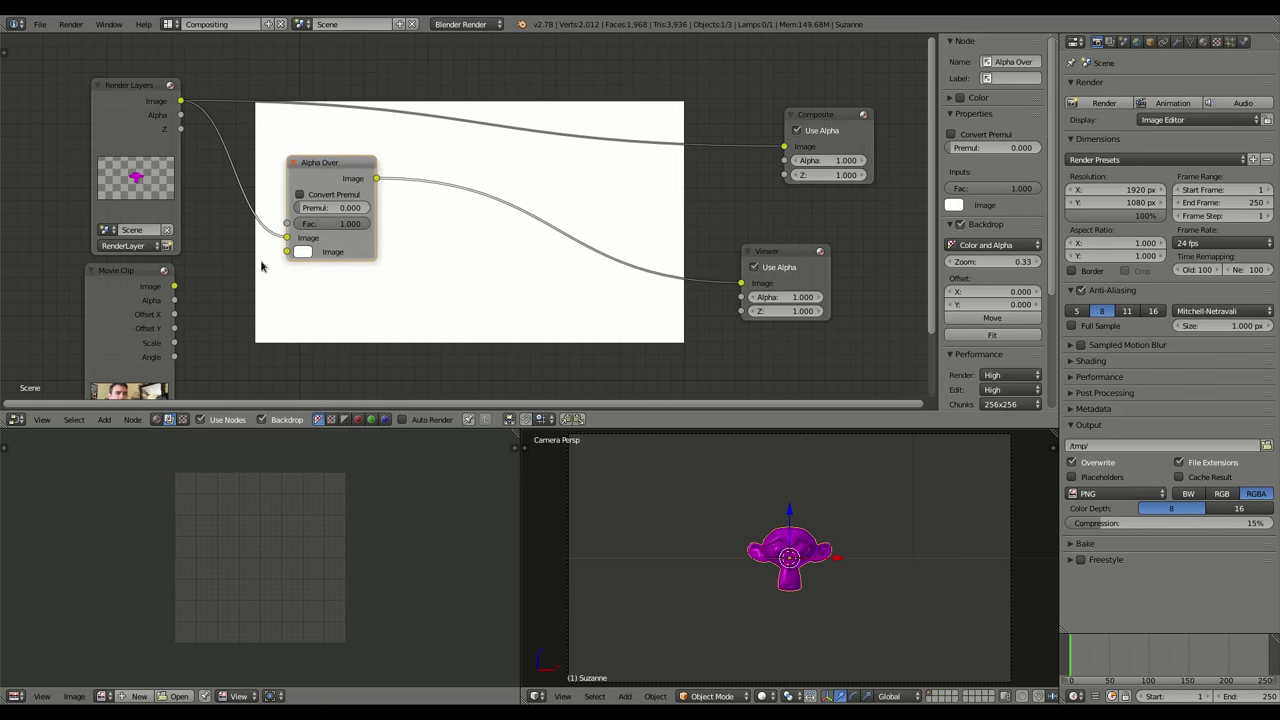
left_click_drag(176, 288, 287, 251)
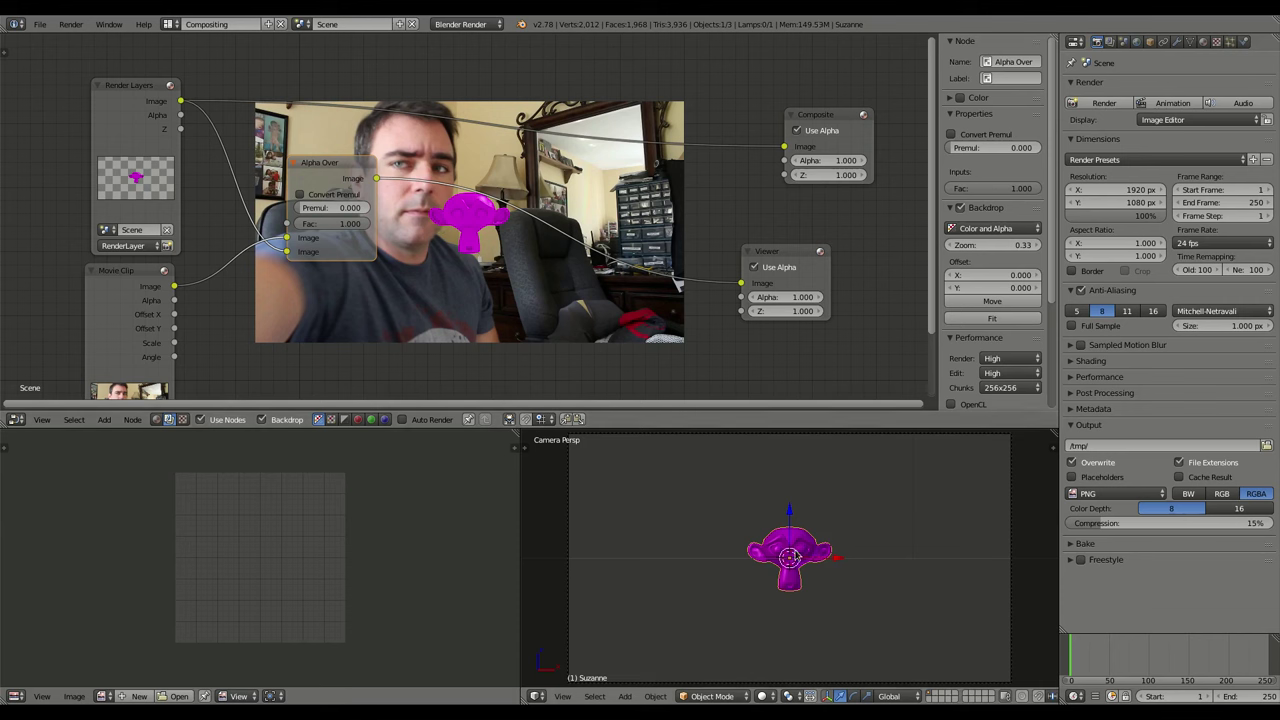
Step: Drag Suzanne toward the upper right, render, and link Alpha Over's Image to the Composite node
left_click_drag(797, 556, 957, 526)
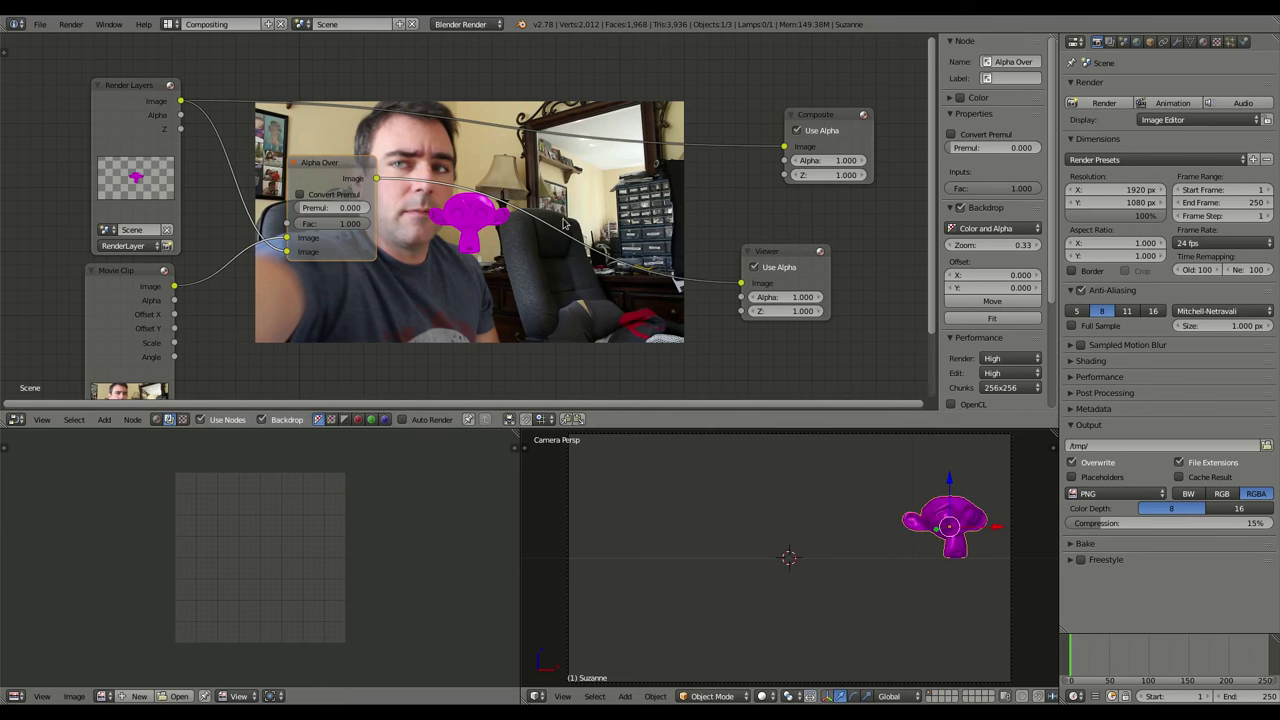
key("F12")
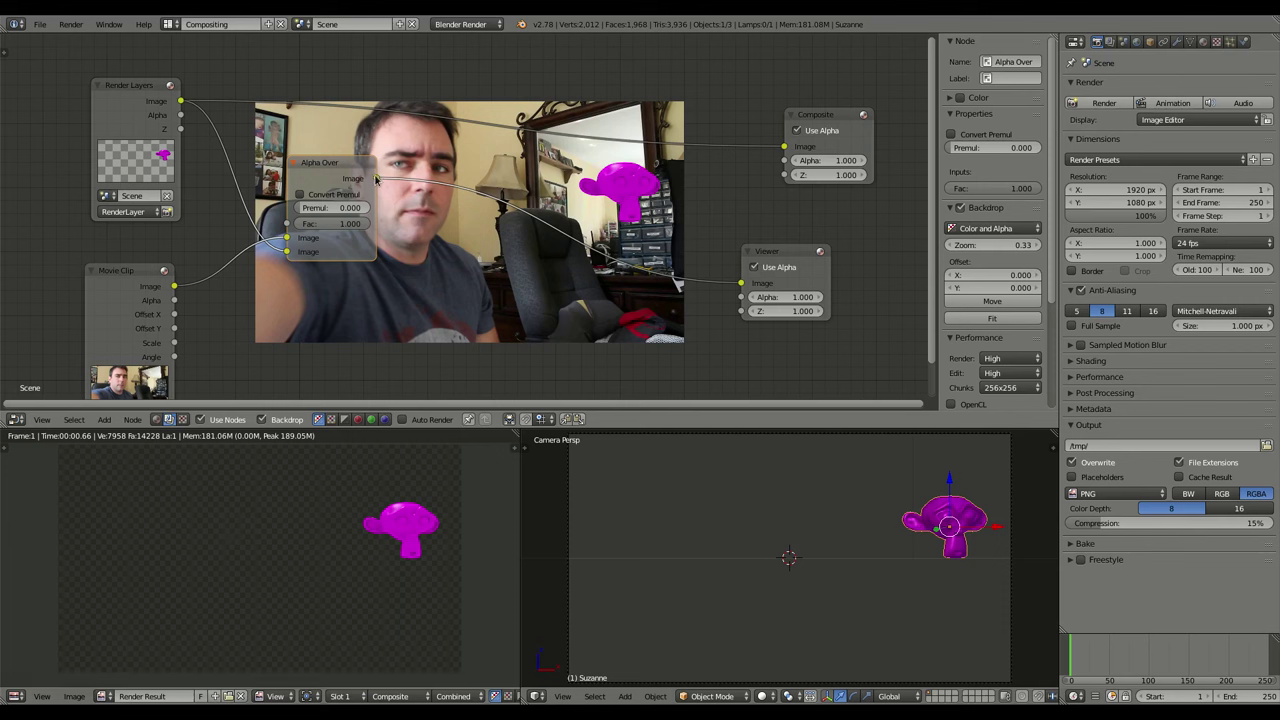
left_click_drag(376, 178, 786, 155)
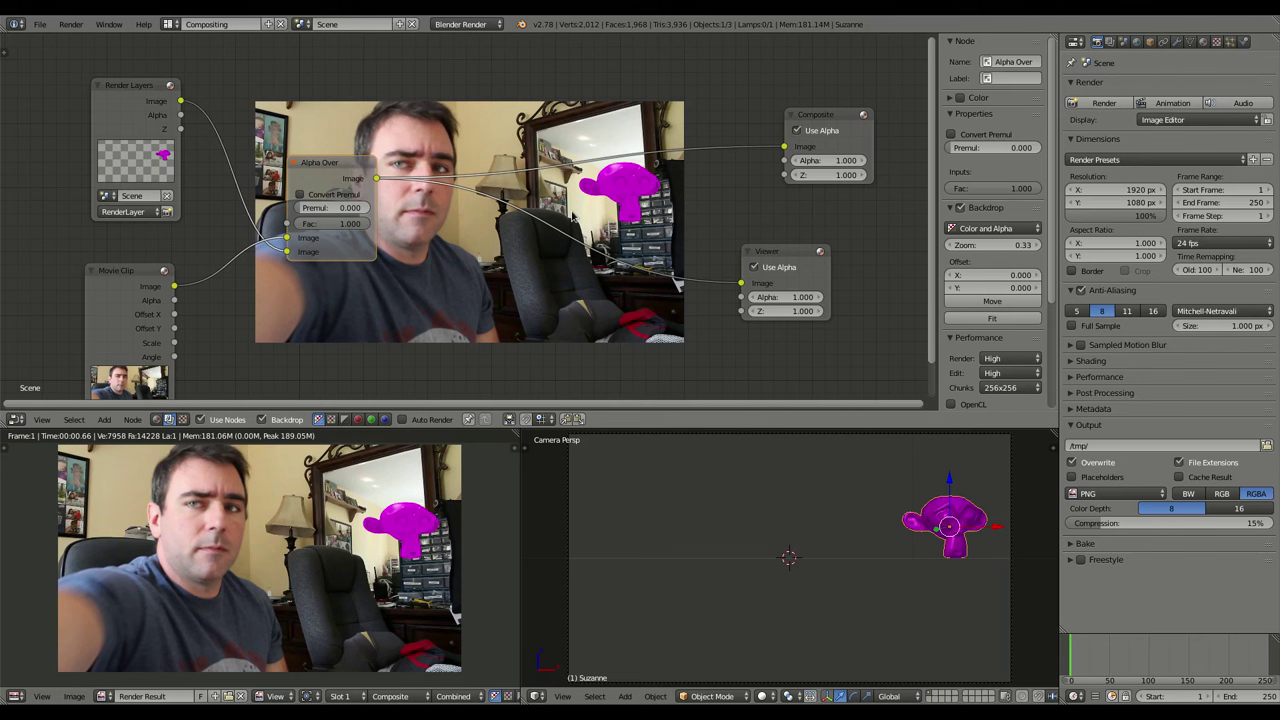
Step: Render at 50% resolution and rearrange the Movie Clip, Alpha Over and Render Layers nodes
double_click(1118, 215)
type("50")
key("Return")
key("F12")
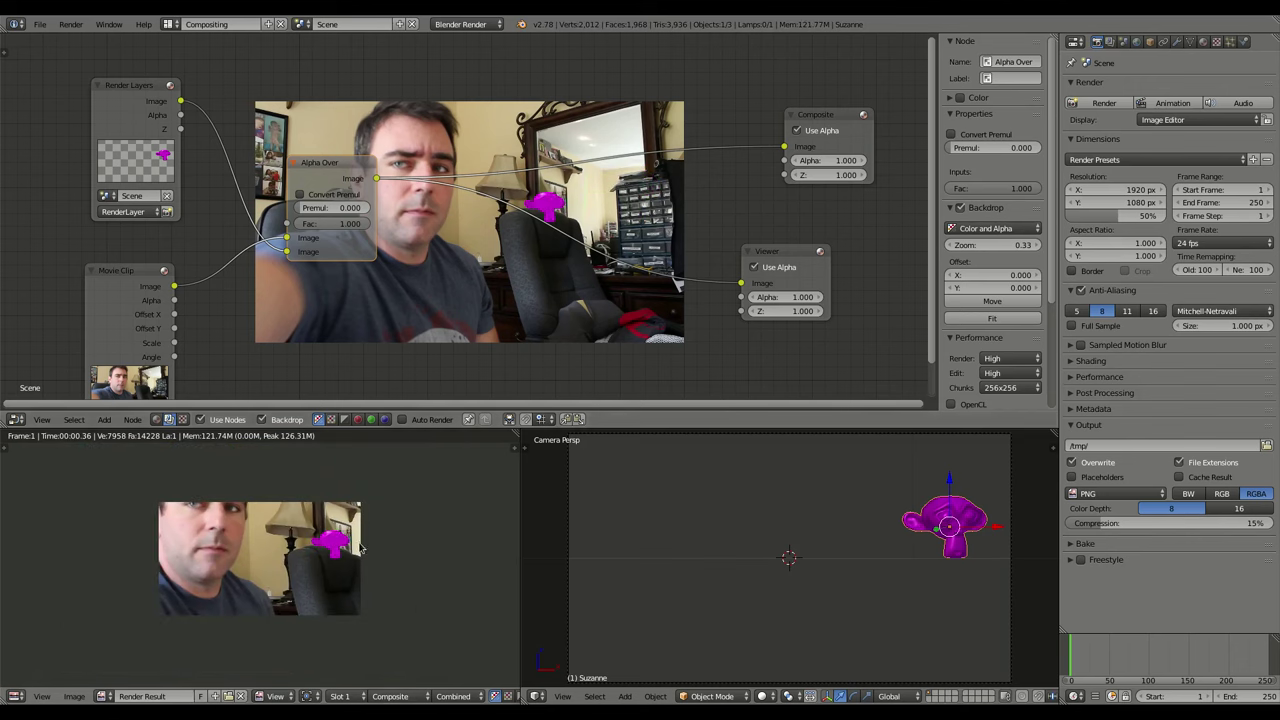
left_click(128, 272)
key("g")
left_click(14, 312)
left_click_drag(330, 163, 402, 128)
left_click_drag(128, 86, 80, 64)
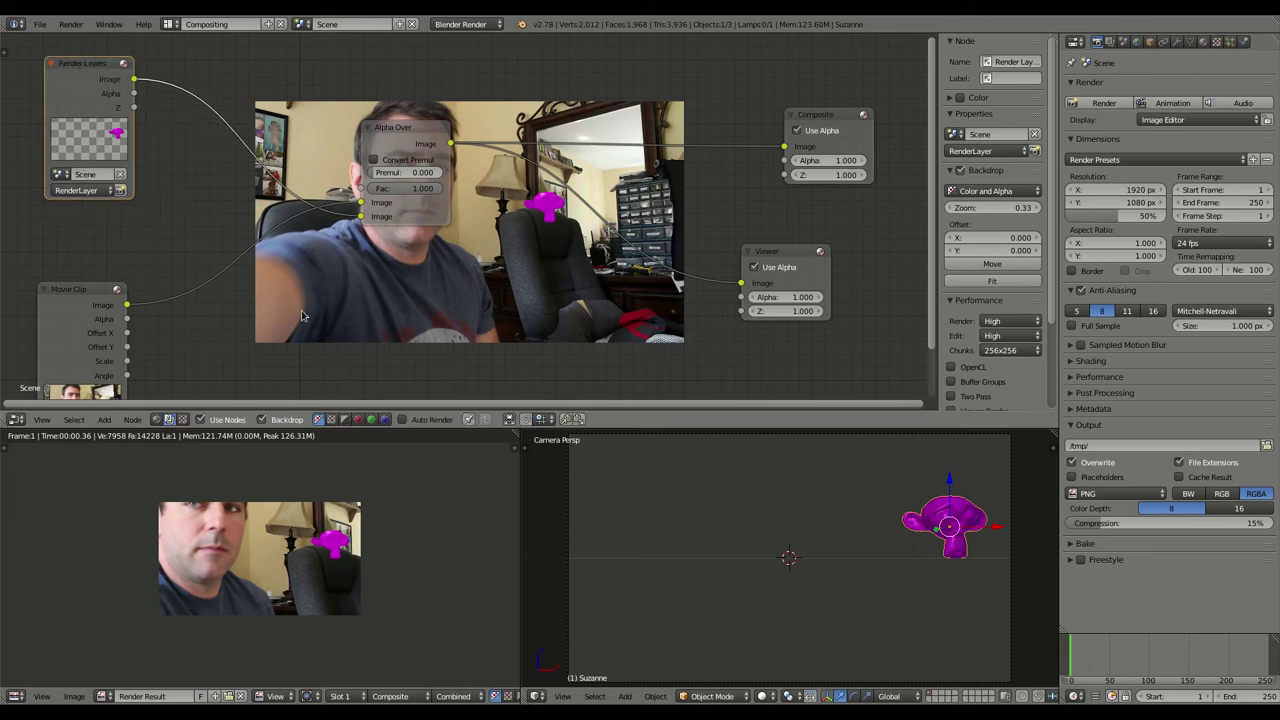
Step: Insert a Scale node (X and Y 0.5) between Movie Clip and Alpha Over, then render at 100%
key("shift+a")
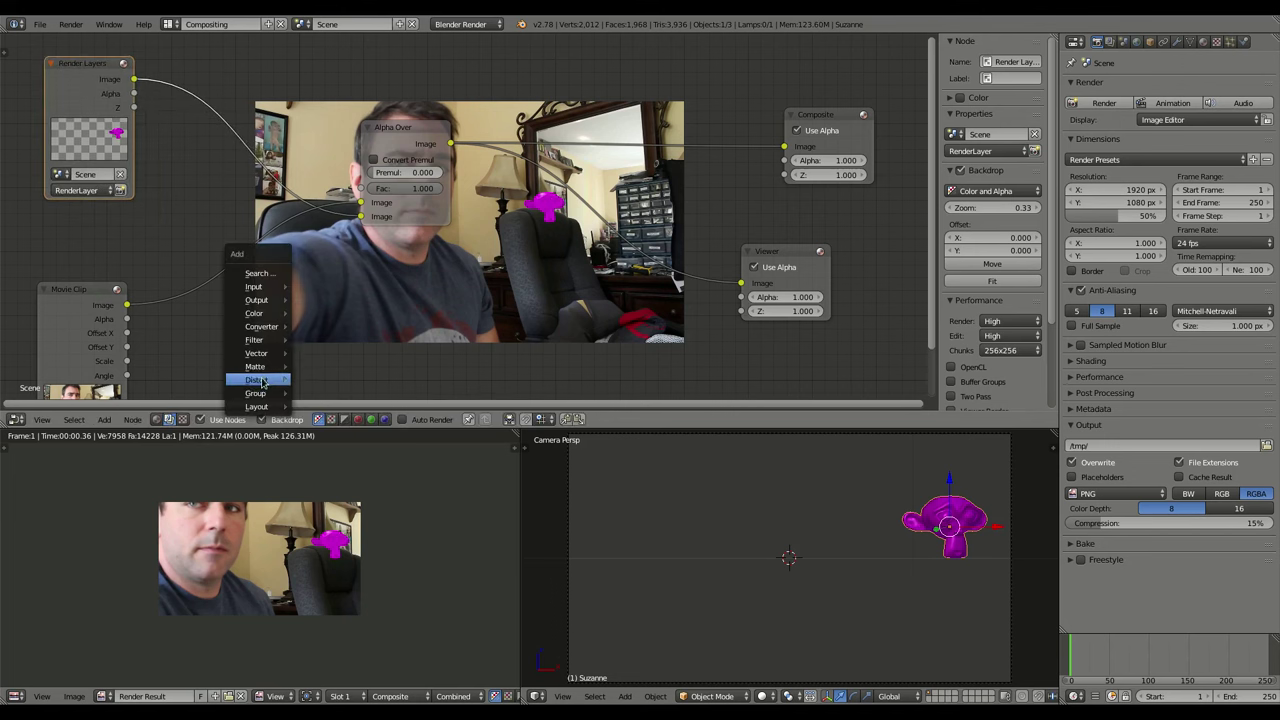
mouse_move(262, 381)
left_click(330, 514)
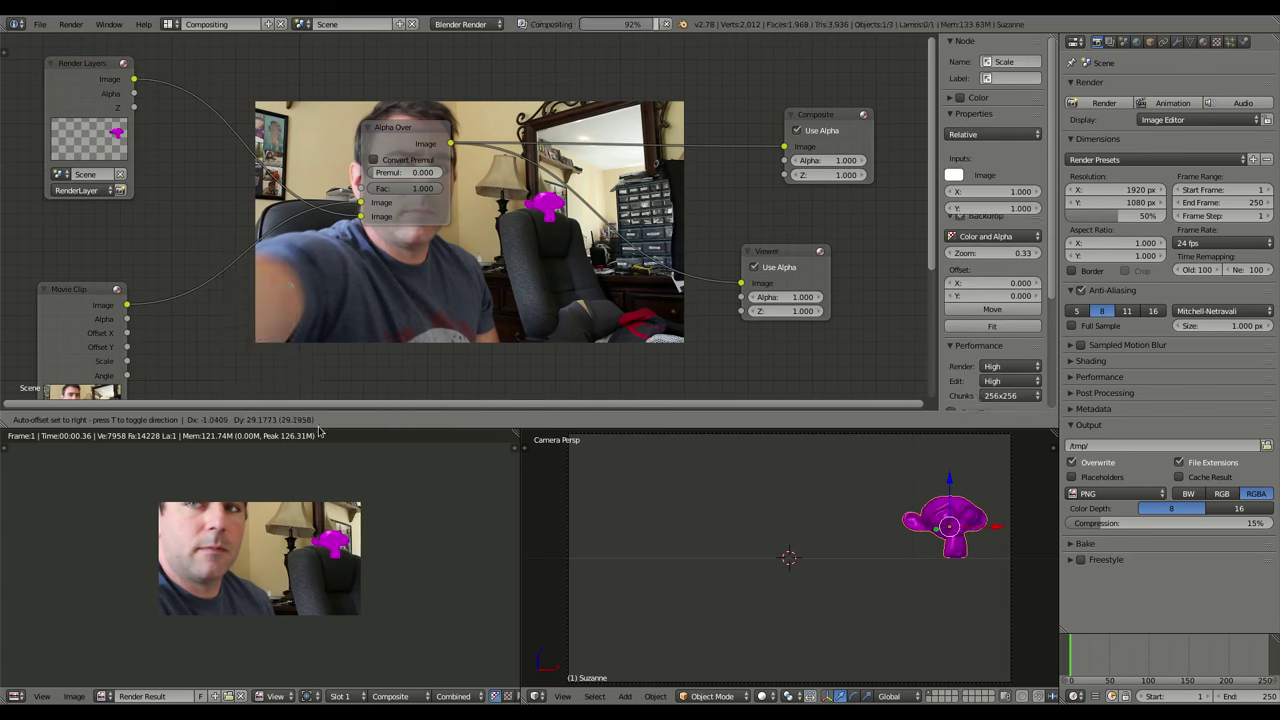
left_click(183, 239)
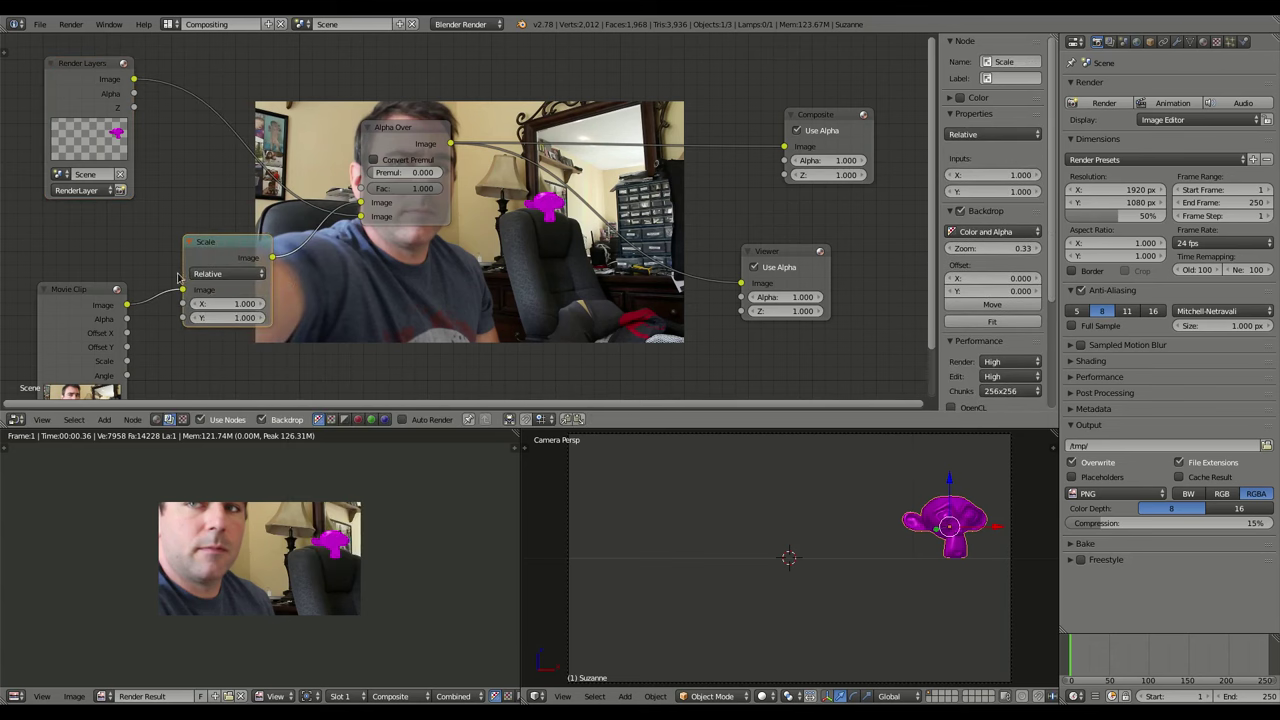
left_click(250, 304)
type("0.5")
key("Tab")
type("0.5")
key("Tab")
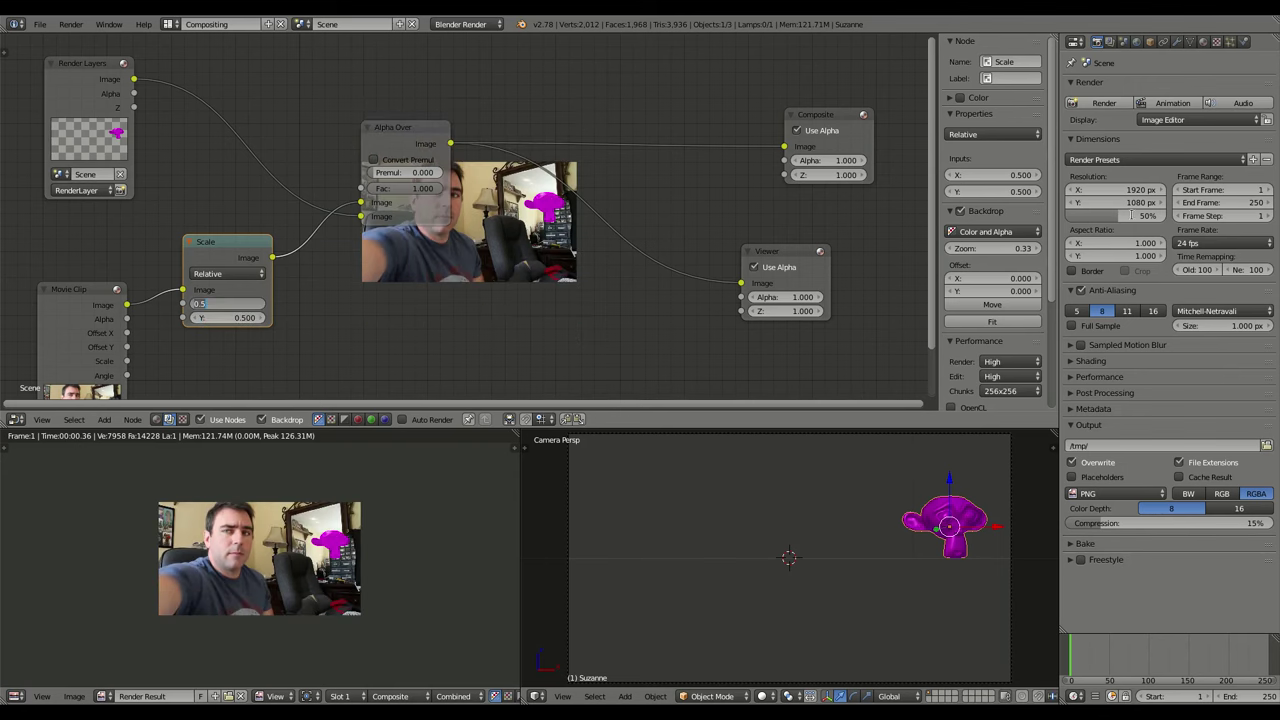
left_click_drag(1117, 218, 1165, 216)
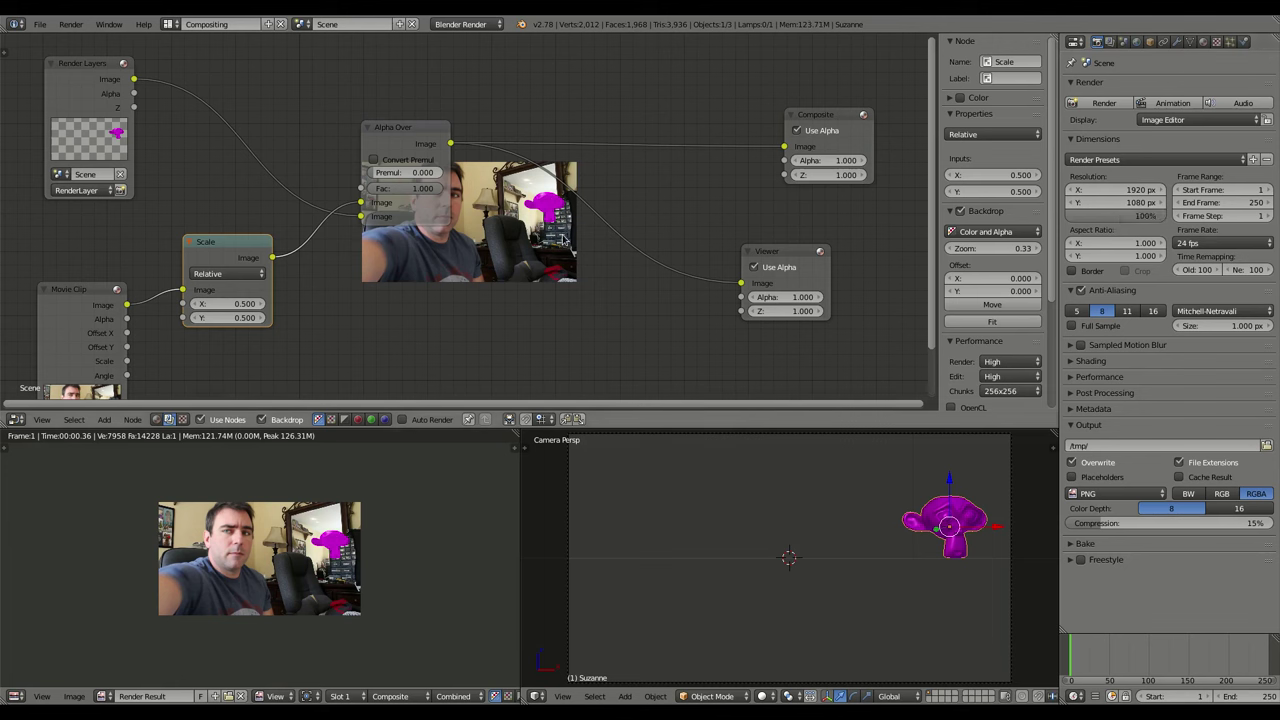
key("F12")
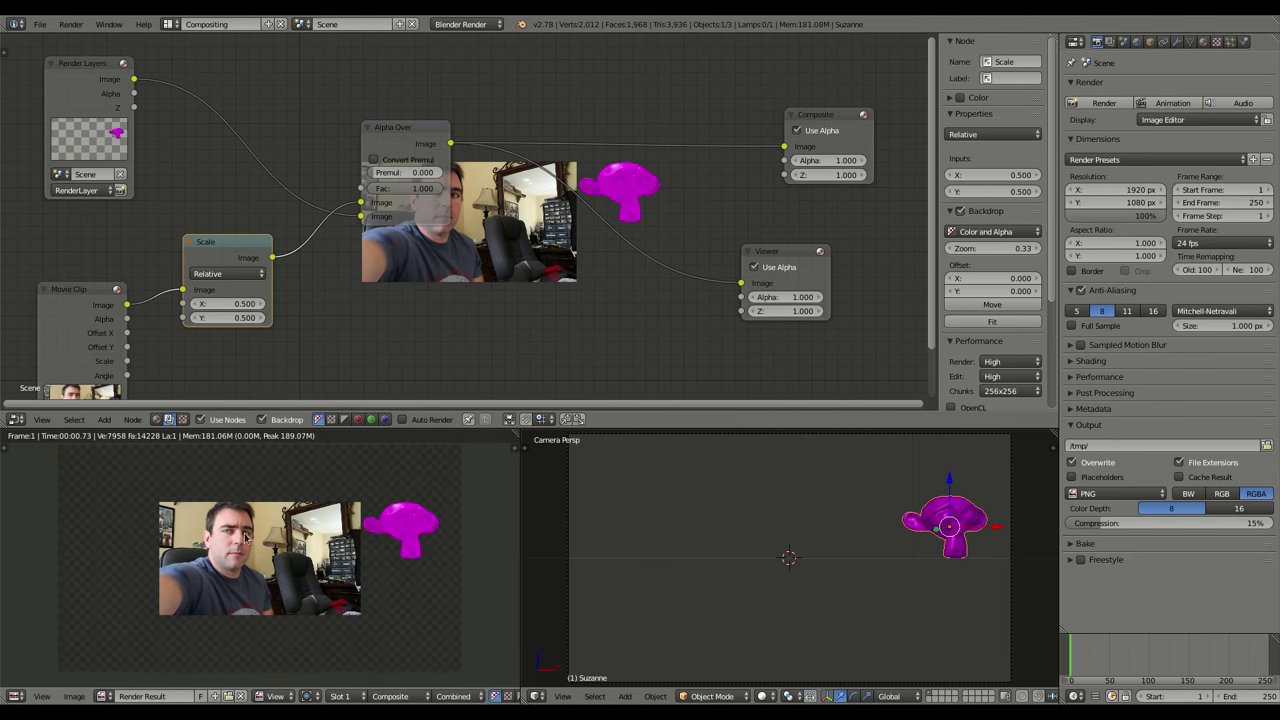
Step: Set the Scale node to Render Size (Stretch) and render resolution to 70%, then move Alpha Over up-left
left_click(220, 274)
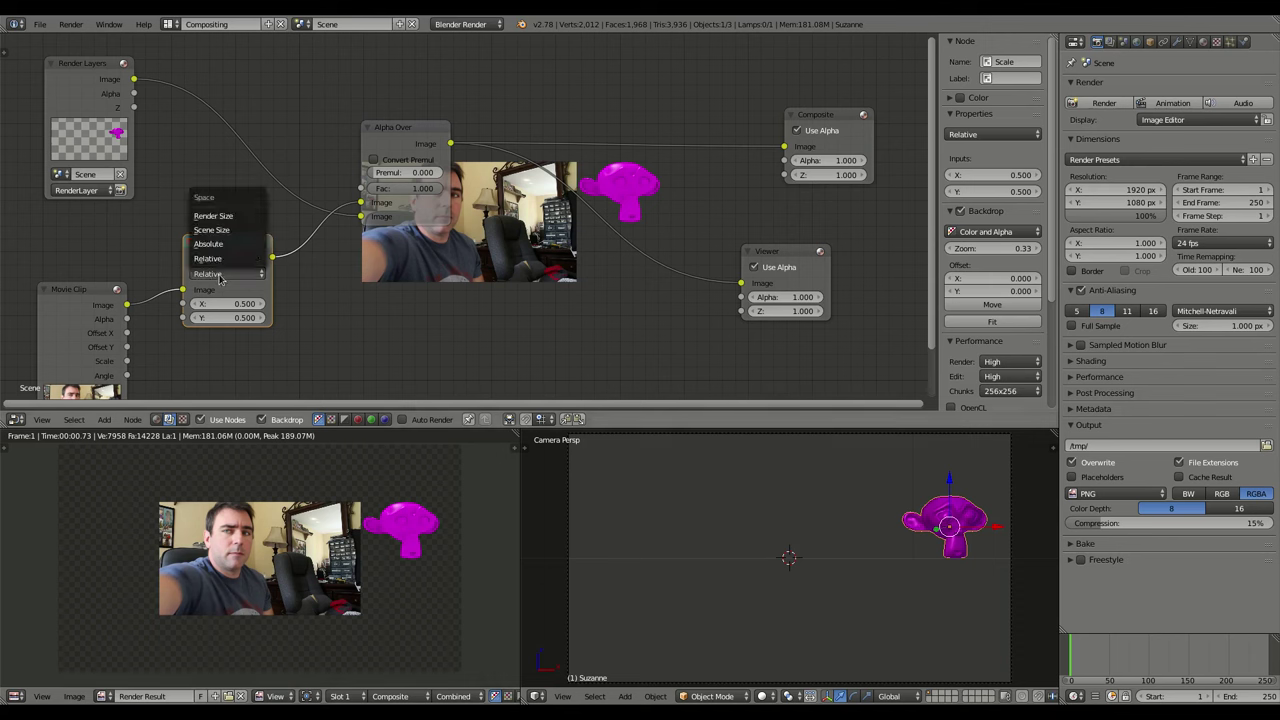
left_click(220, 216)
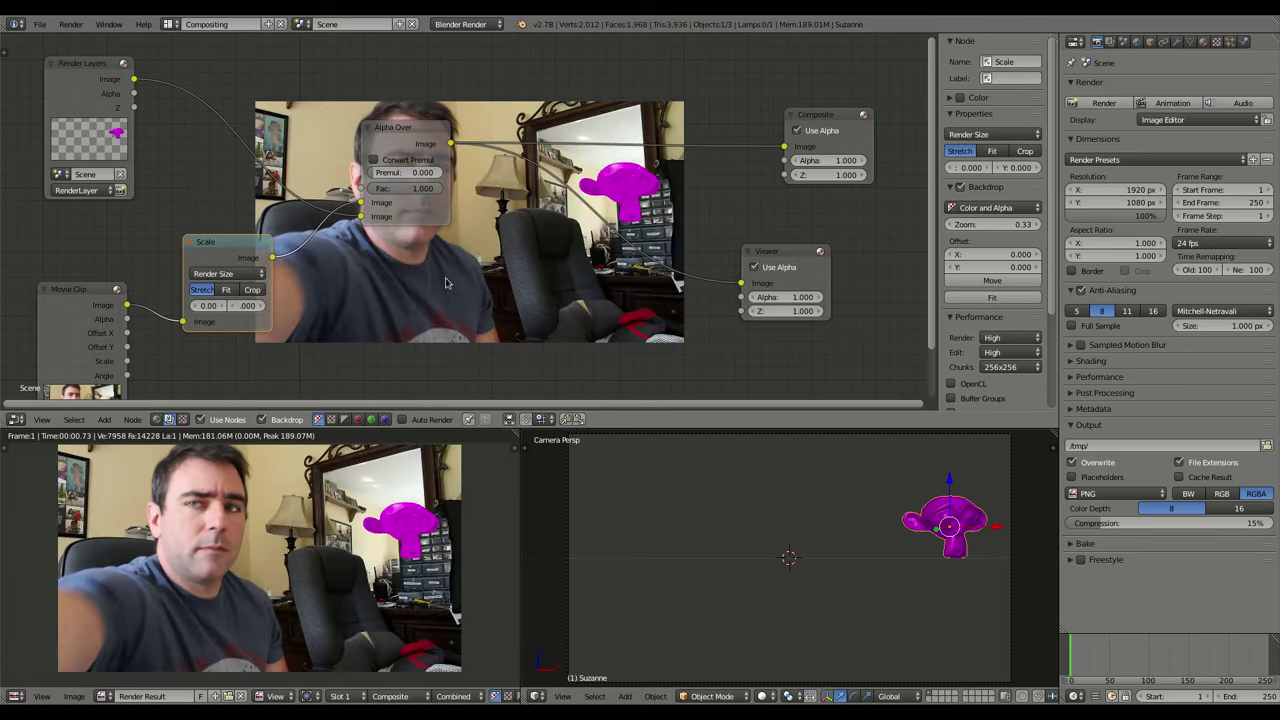
left_click_drag(1112, 215, 1085, 215)
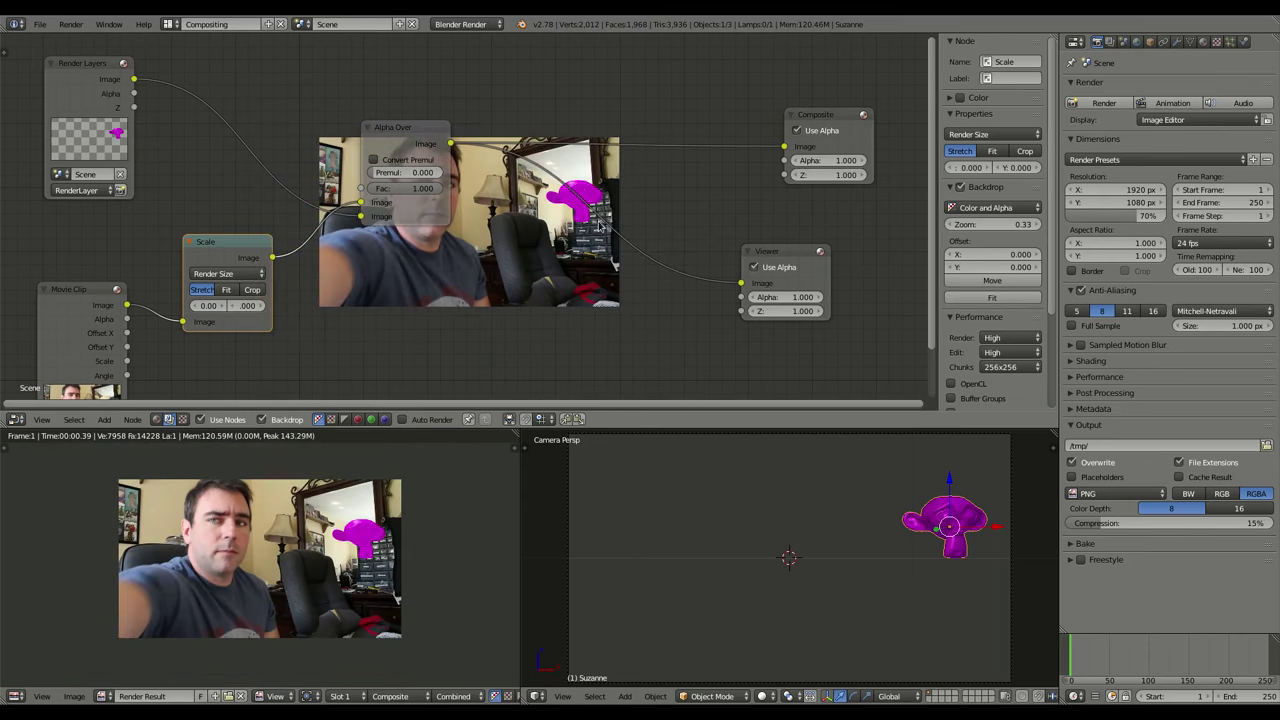
left_click(380, 126)
left_click_drag(380, 126, 287, 92)
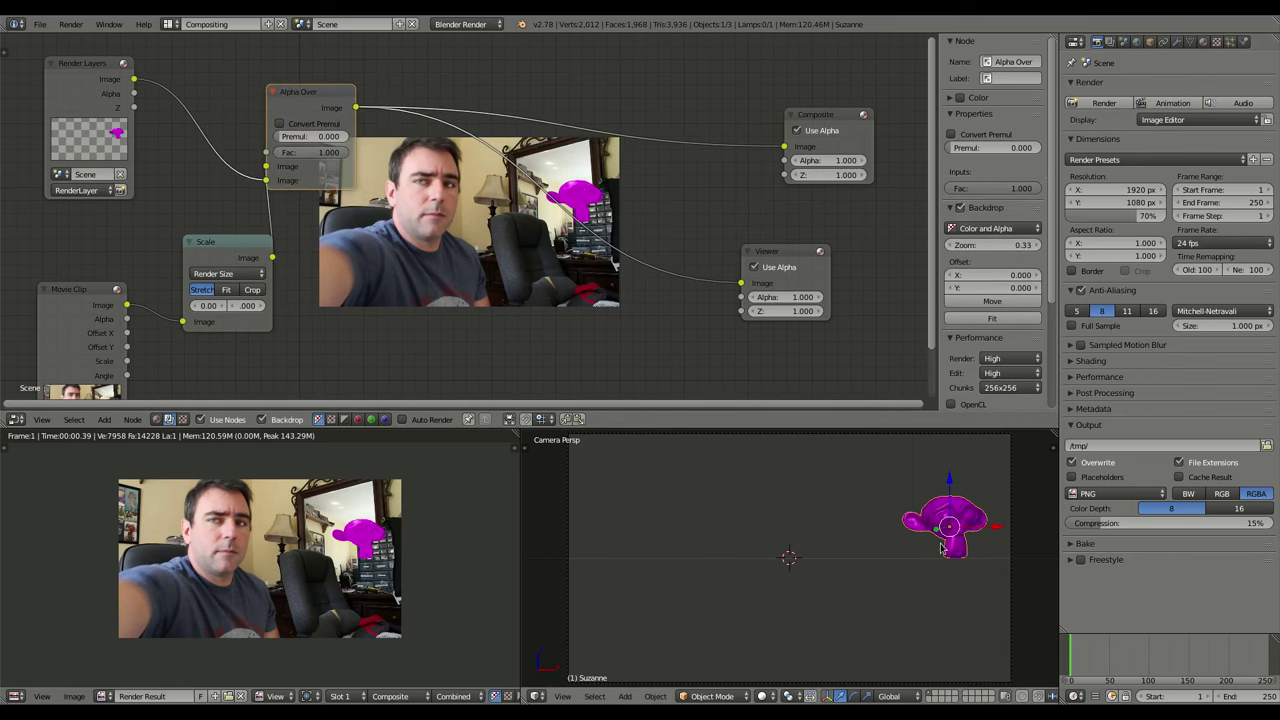